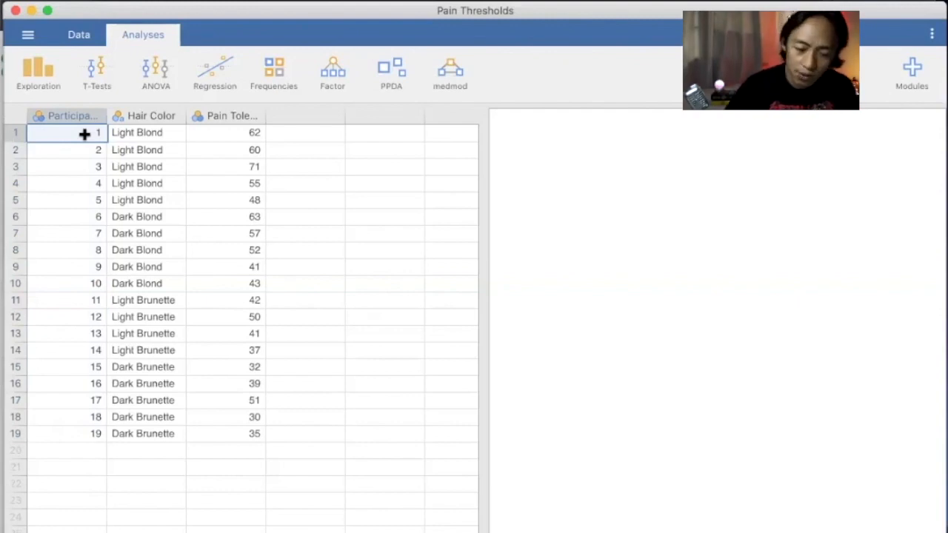
Point out Hair Color entries (Light Blond, Dark Blond, Dark Brunette) and a Pain Tolerance score of 71.
left_click(143, 179)
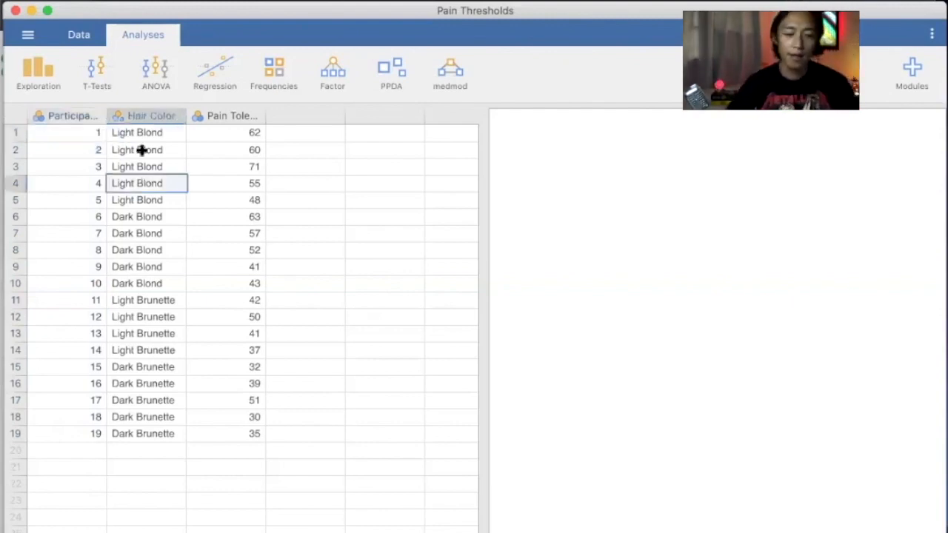
left_click(144, 151)
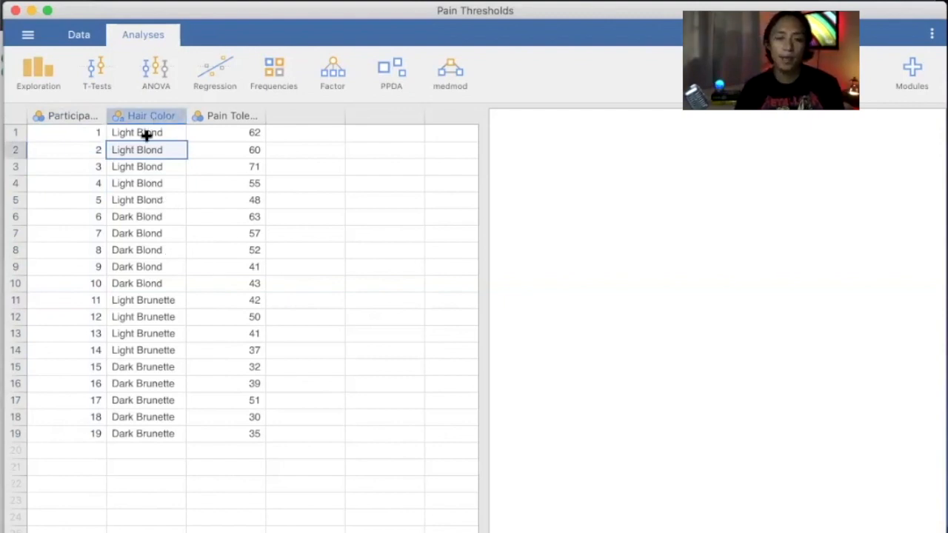
left_click(164, 137)
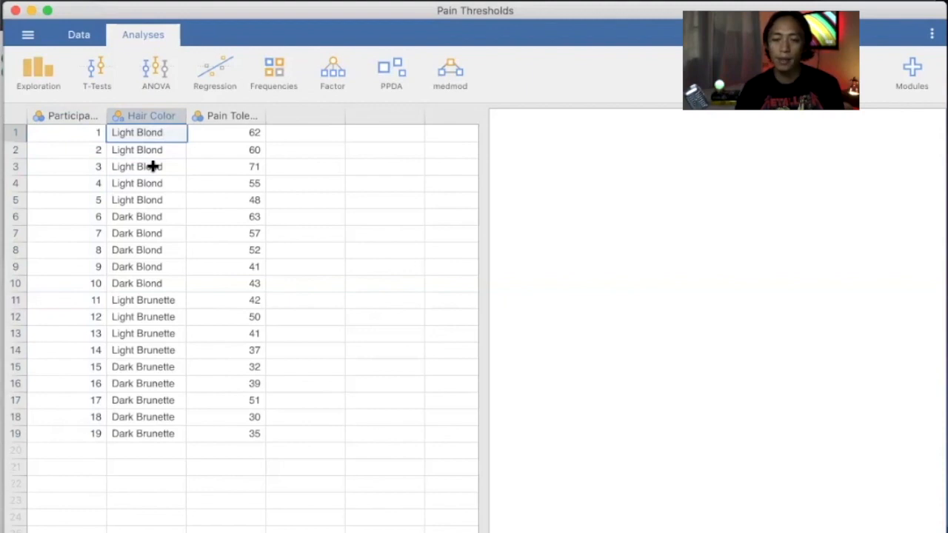
left_click(153, 167)
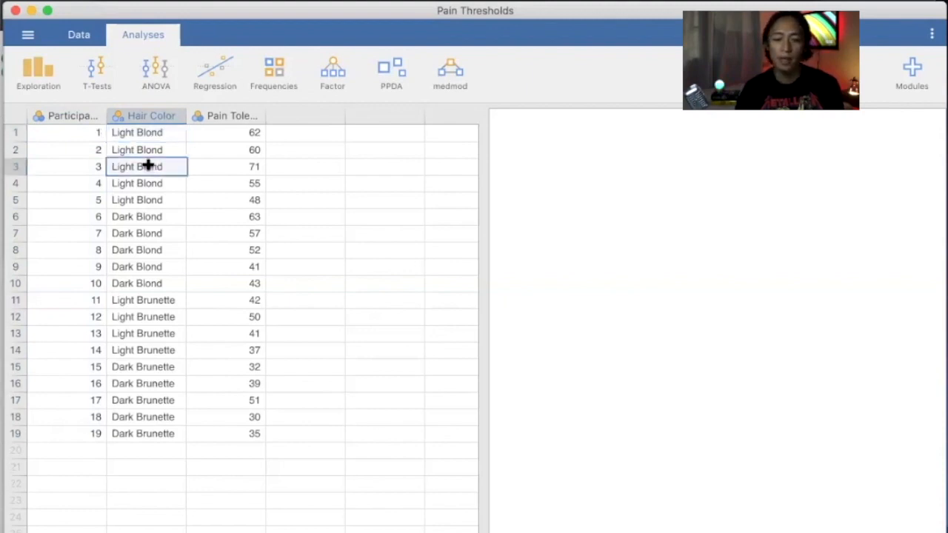
left_click(160, 147)
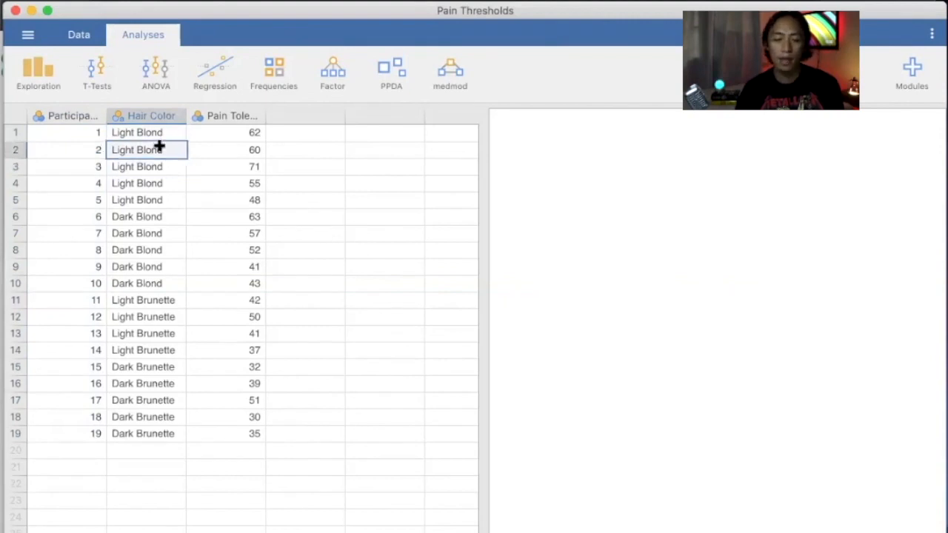
left_click(140, 234)
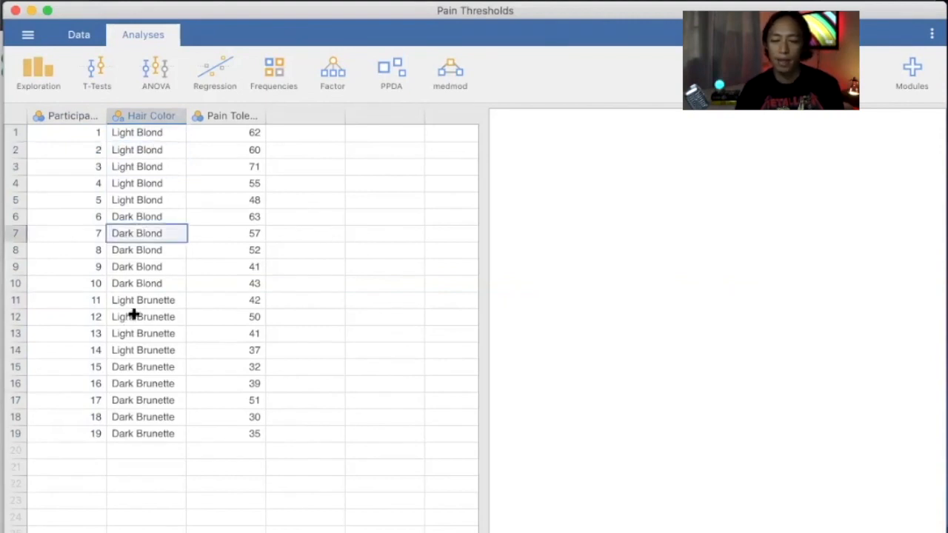
left_click(146, 390)
left_click(146, 399)
left_click(229, 169)
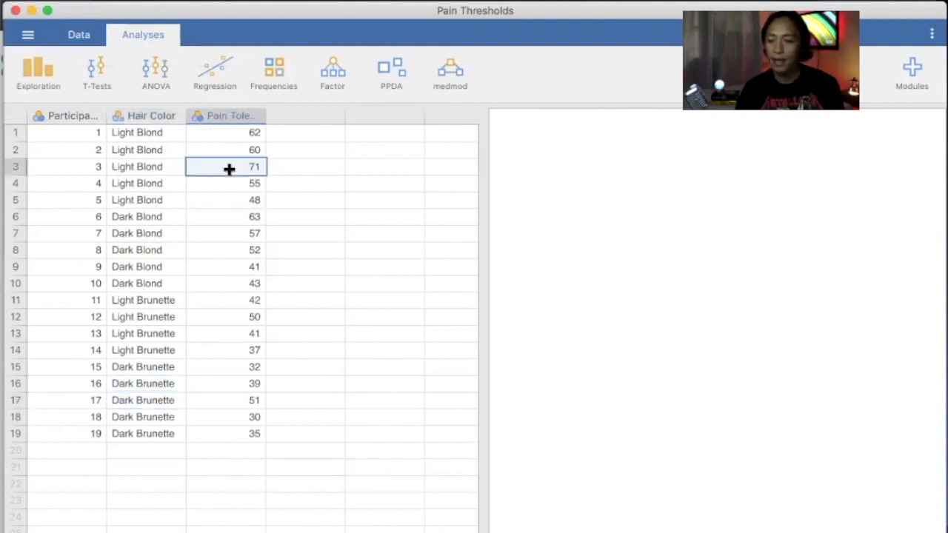
Select the Pain Tolerance column and bring up its variable settings.
left_click(247, 118)
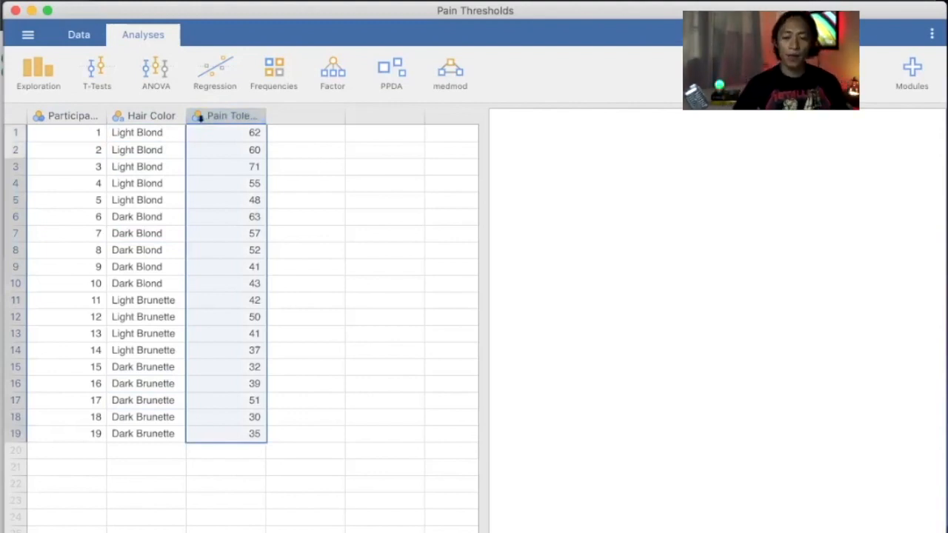
key("Right")
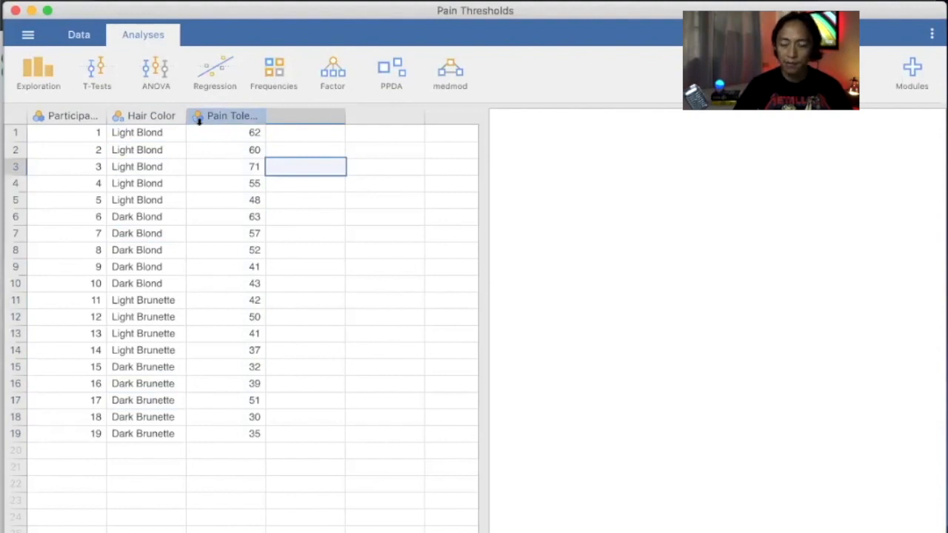
left_click(218, 113)
double_click(215, 112)
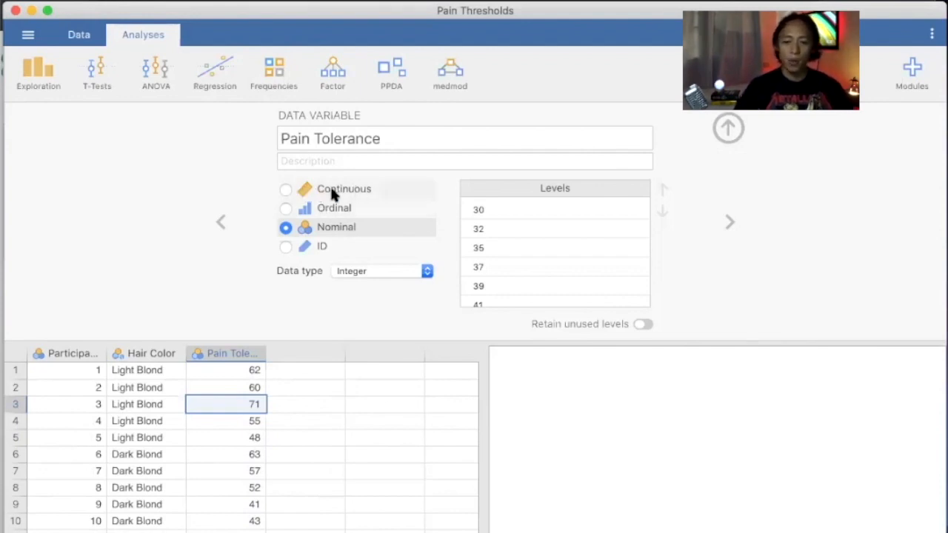
Change Pain Tolerance from Nominal to Continuous and hide the variable setup.
left_click(283, 192)
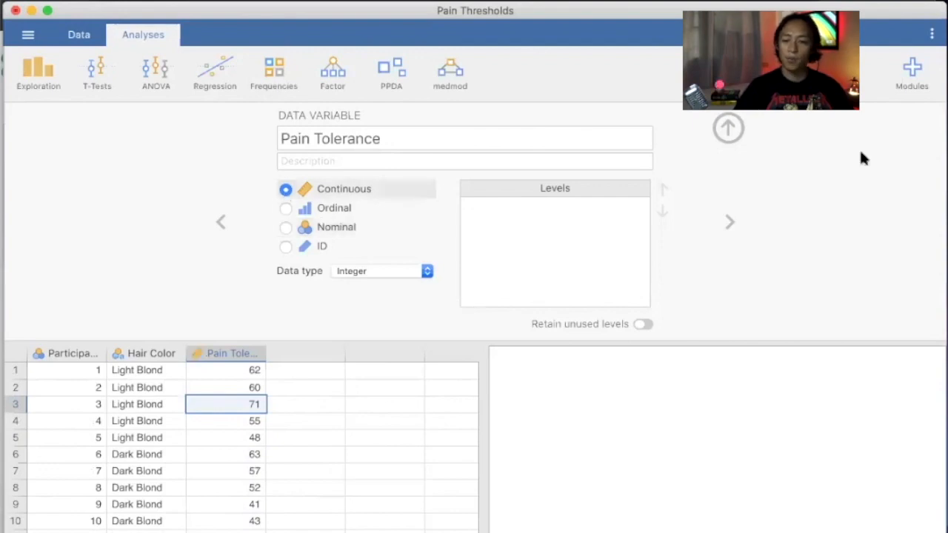
left_click(728, 128)
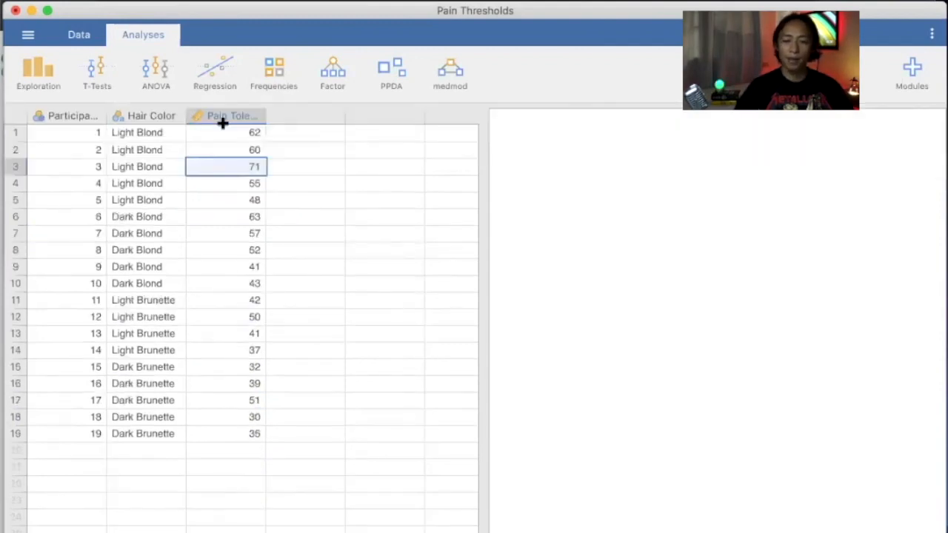
left_click(323, 163)
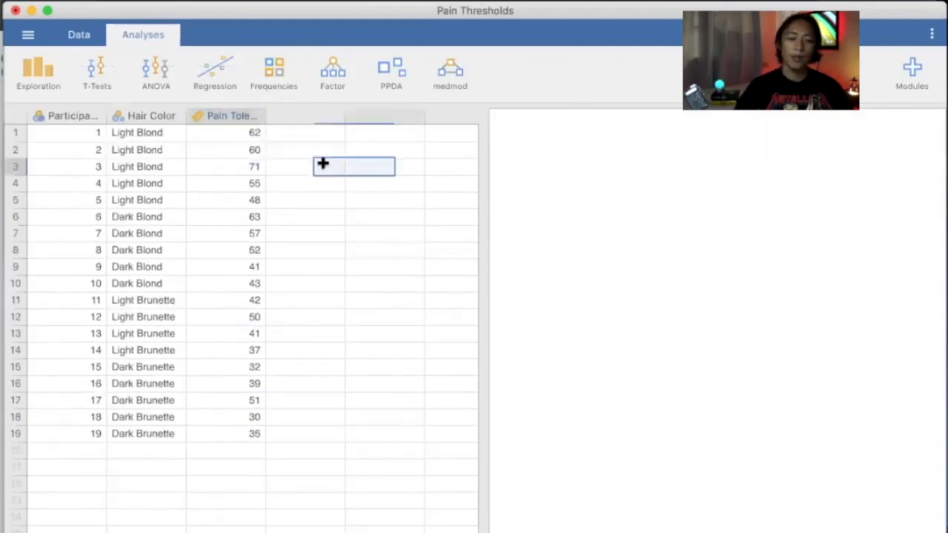
left_click(241, 133)
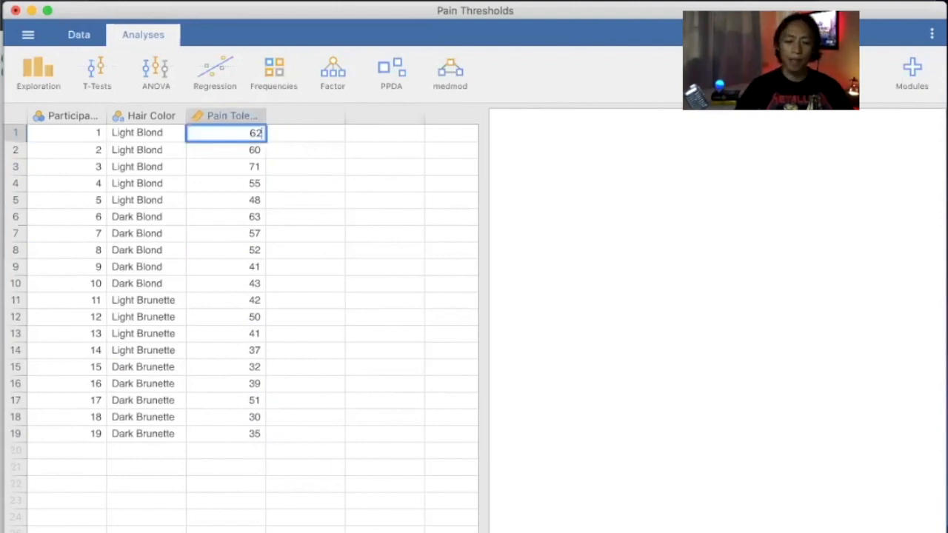
left_click(322, 166)
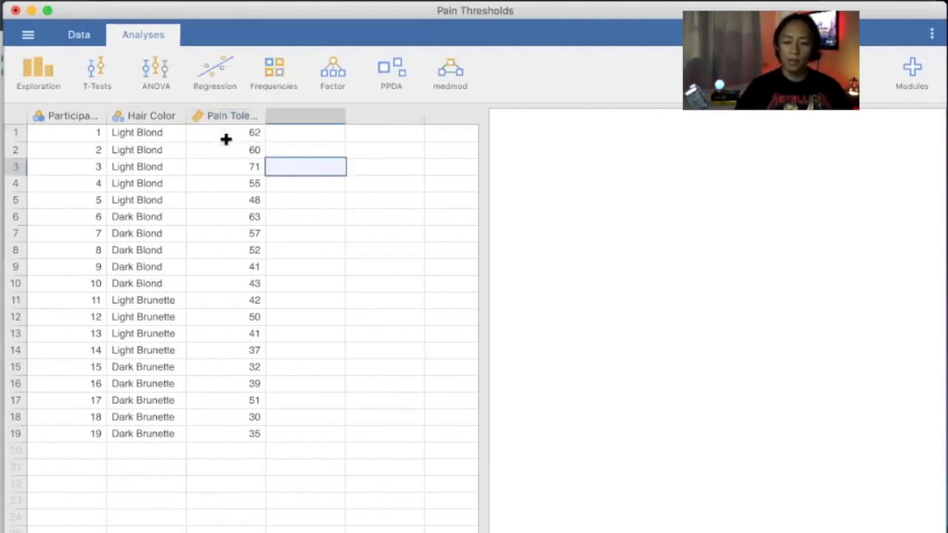
left_click(226, 139)
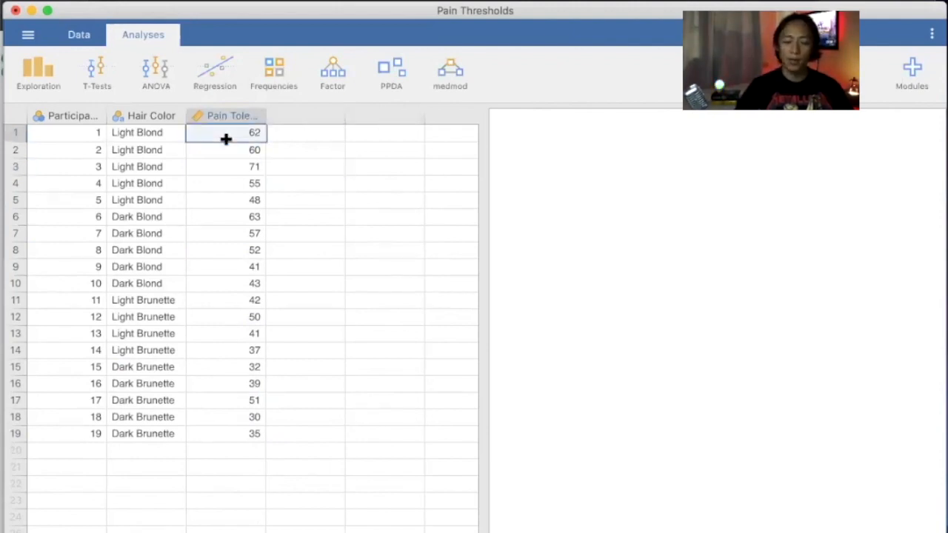
key("Down")
key("Down")
key("Down")
key("Down")
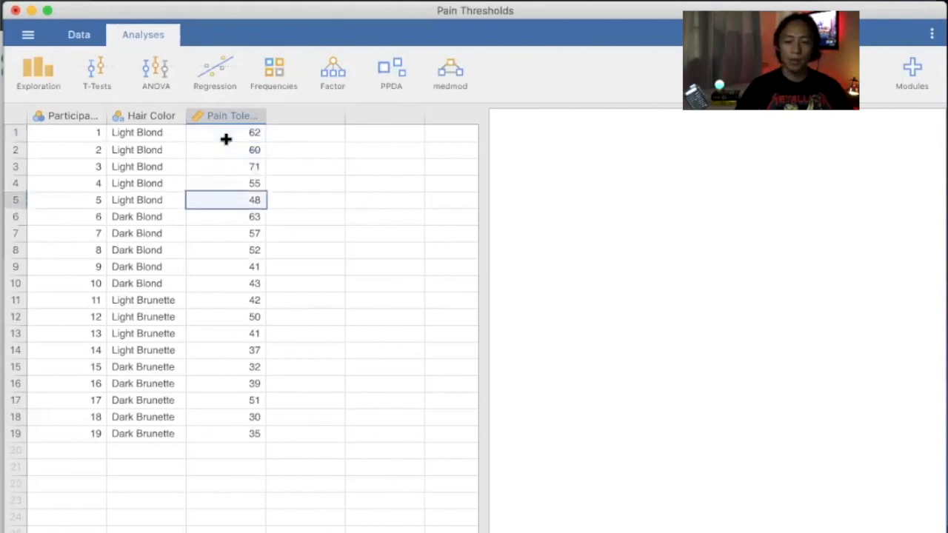
key("Down")
key("Down")
key("Down")
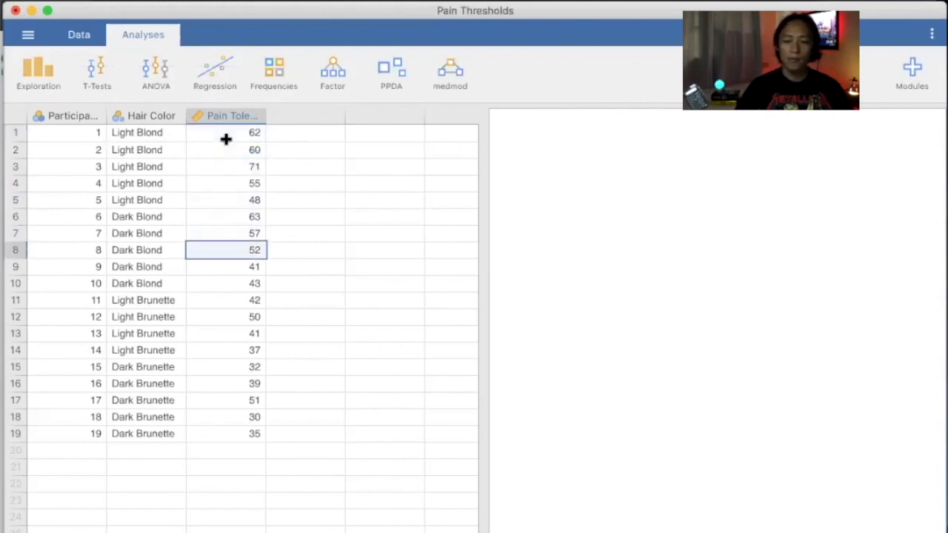
key("Down")
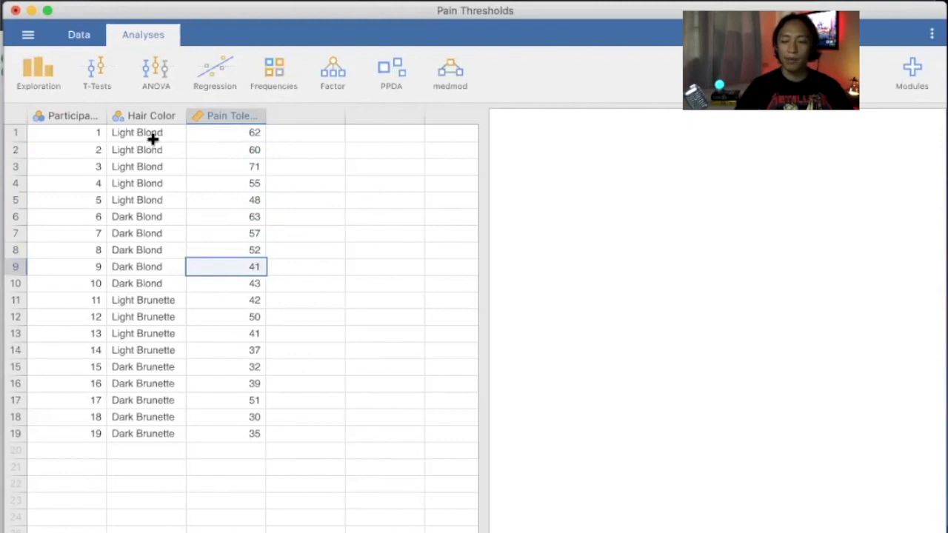
left_click_drag(152, 138, 160, 213)
left_click(160, 213)
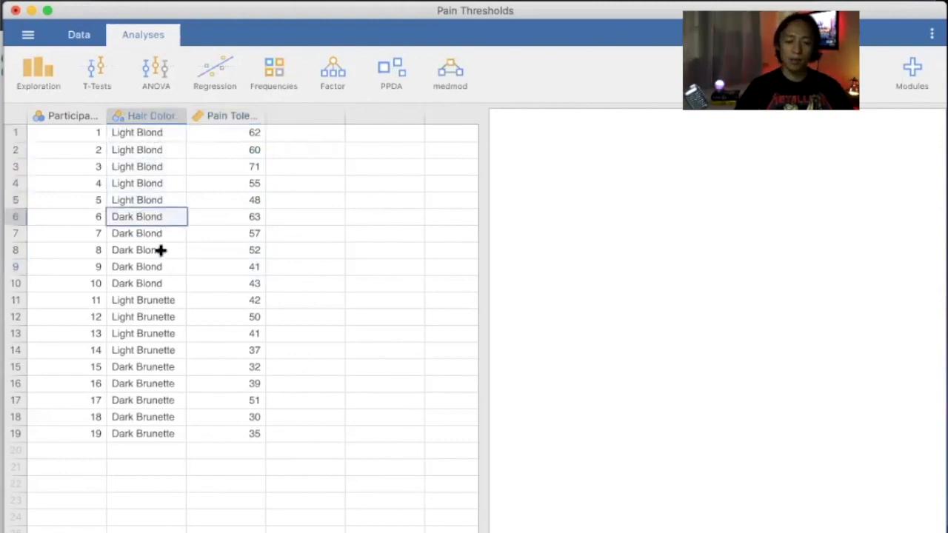
left_click(159, 280, "shift")
left_click_drag(162, 297, 163, 431)
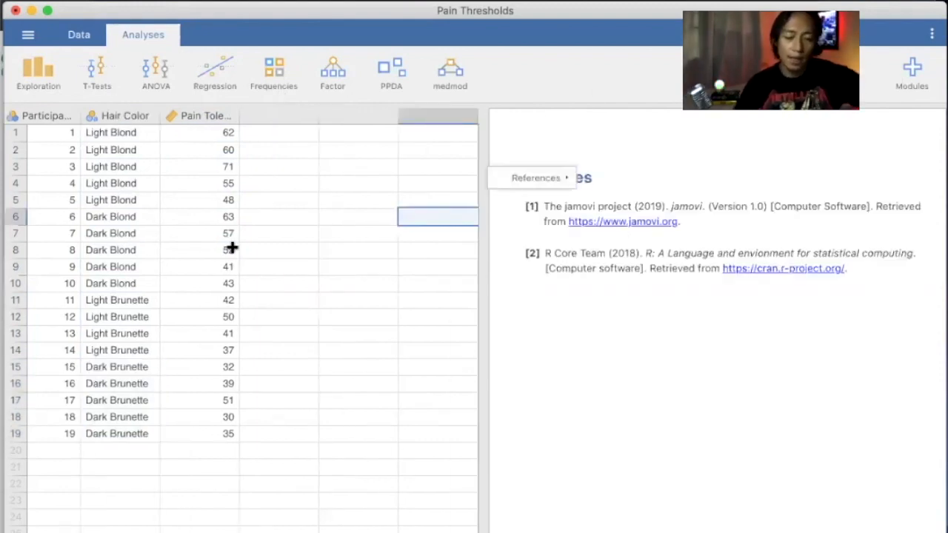
scroll(231, 249, "left", 3)
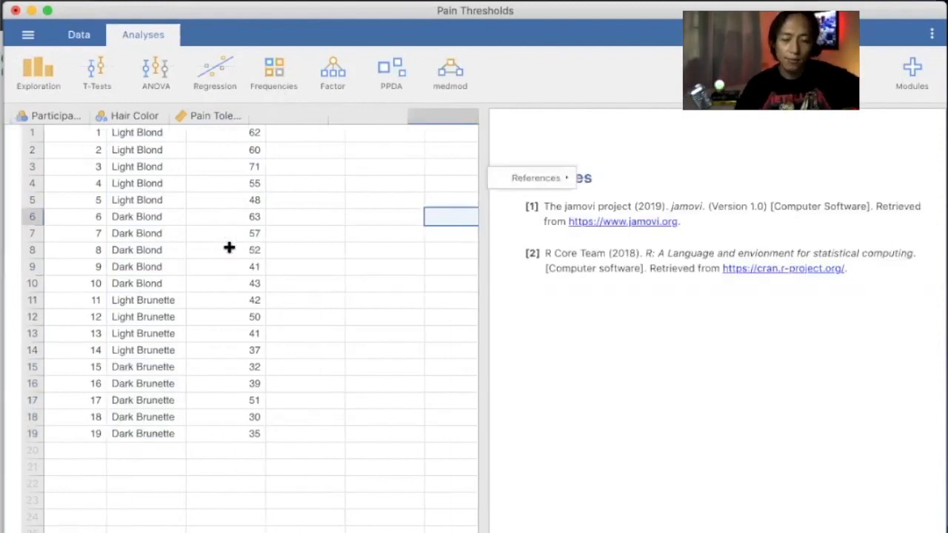
left_click(362, 166)
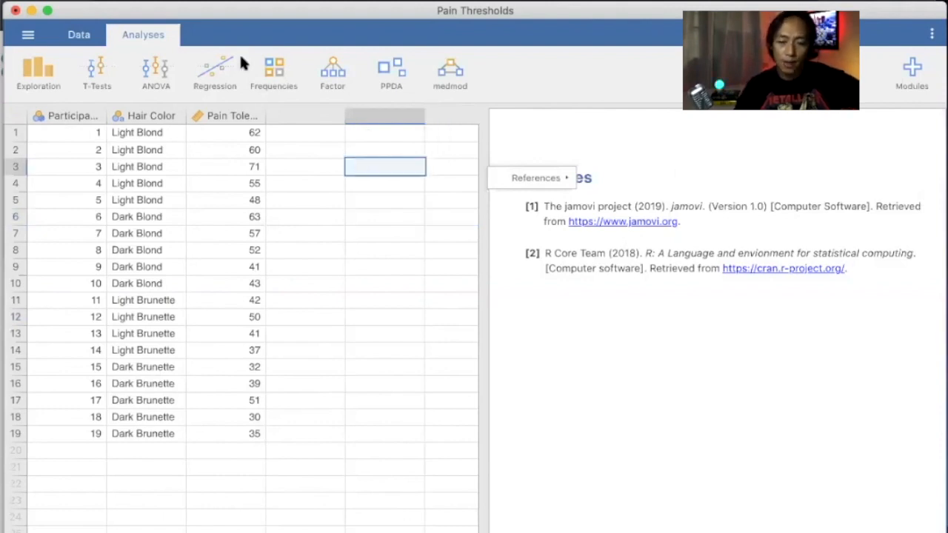
left_click(163, 68)
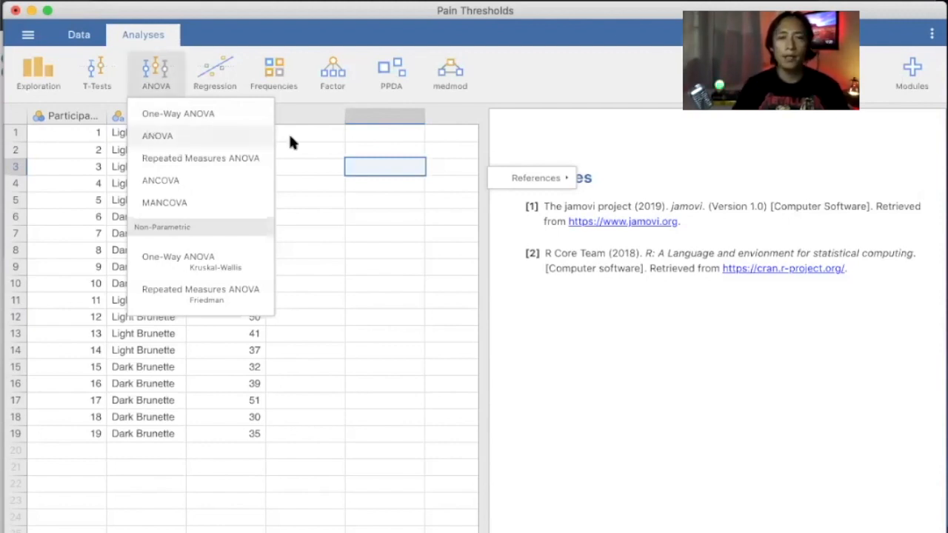
left_click(184, 114)
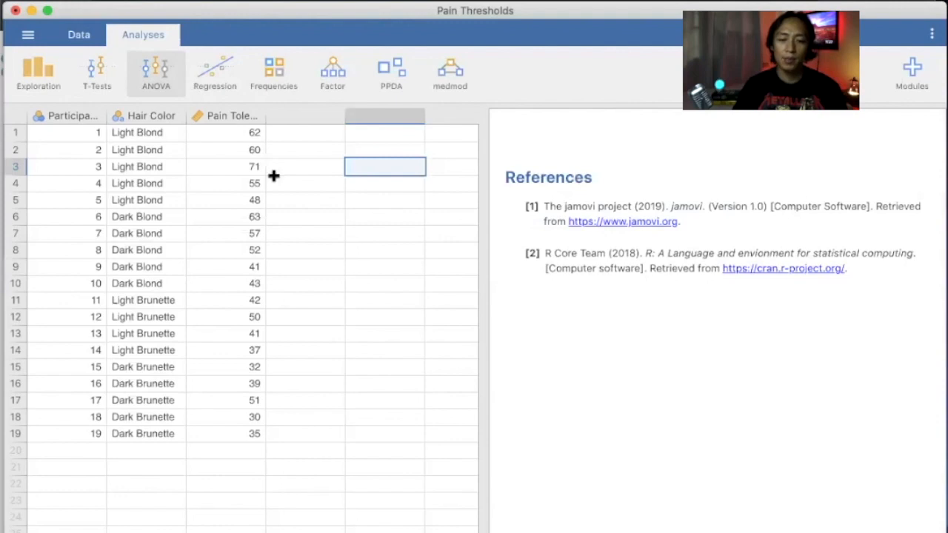
left_click(144, 74)
Run an ANOVA with Pain Tolerance as the dependent variable and Hair Color as the fixed factor.
left_click(178, 136)
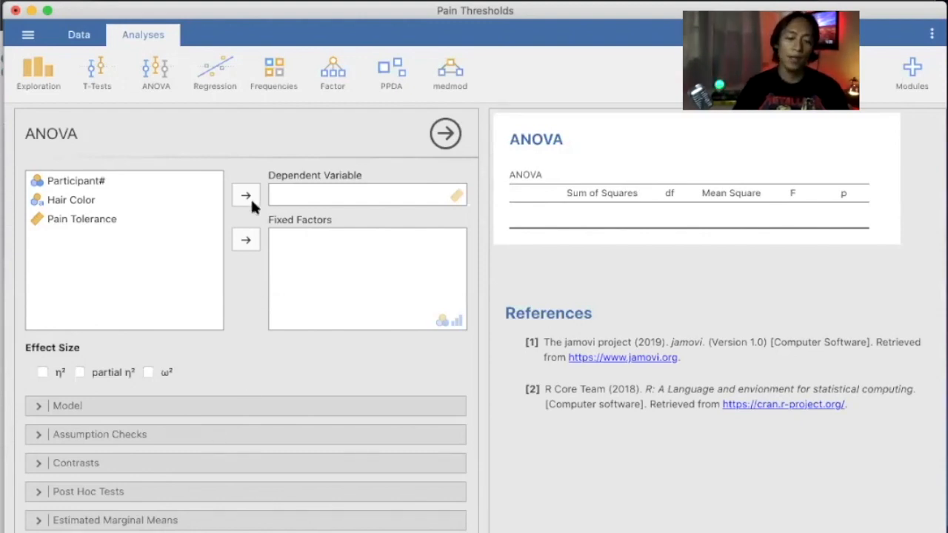
left_click(83, 214)
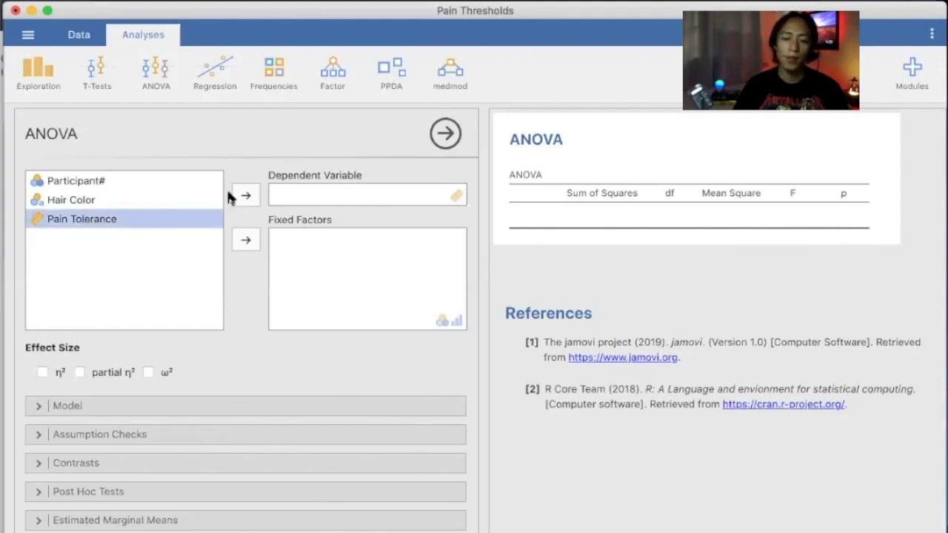
left_click(245, 197)
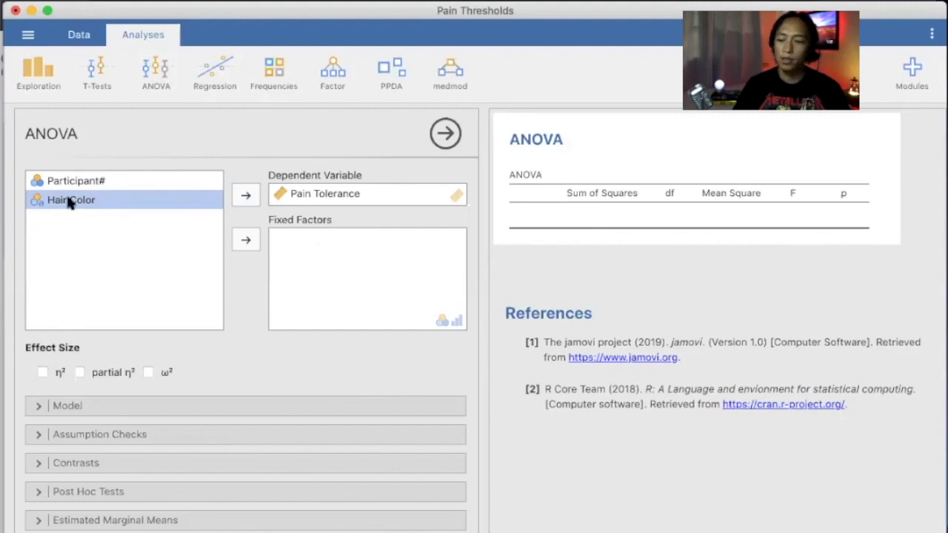
left_click(248, 241)
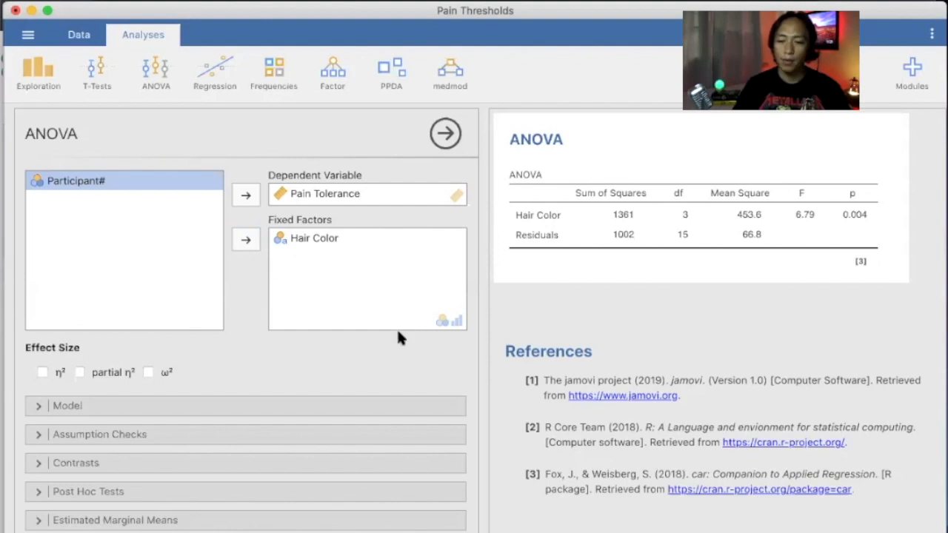
left_click(765, 325)
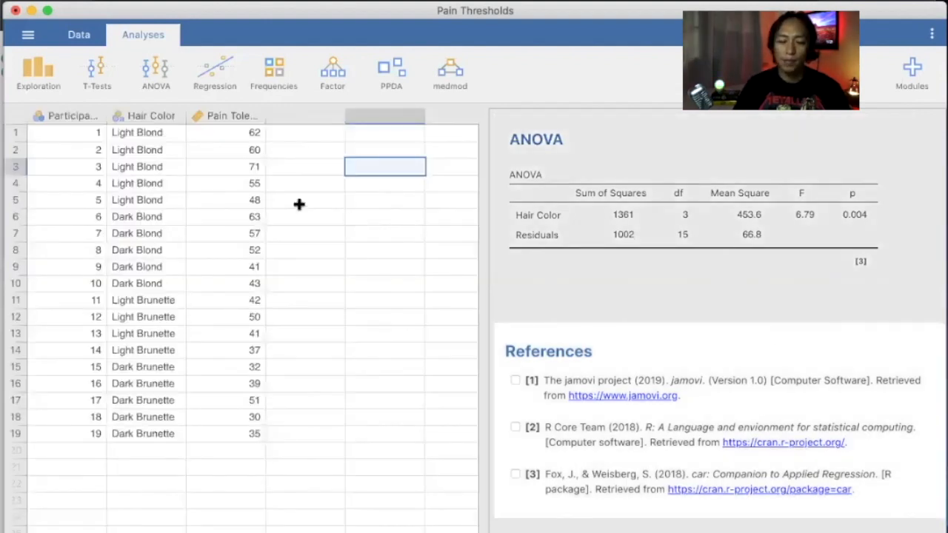
left_click(164, 64)
Circle the mean squares 453.6 and 66.8 and draw lines linking them toward F.
left_click(686, 201)
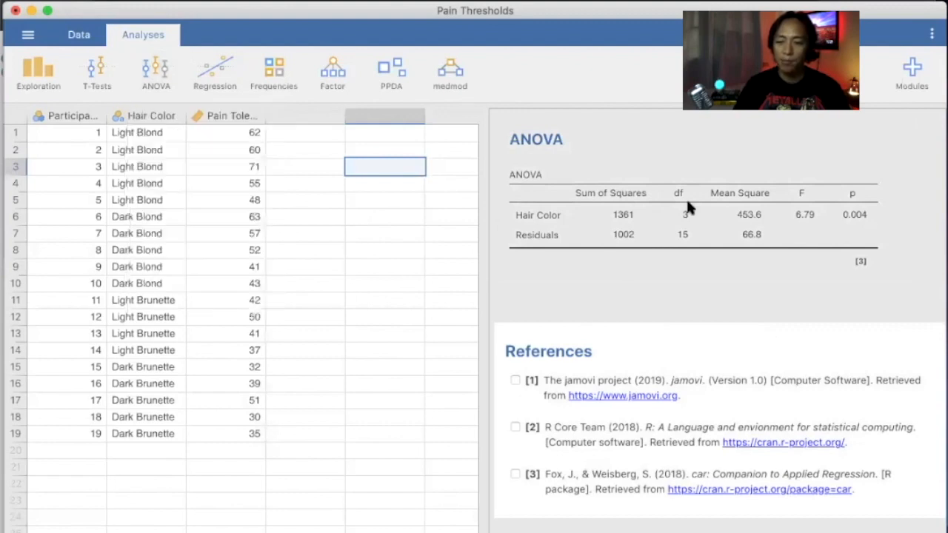
key("ctrl+a")
mouse_move(726, 220)
left_mouse_down()
mouse_move(763, 202)
mouse_move(729, 222)
left_mouse_up()
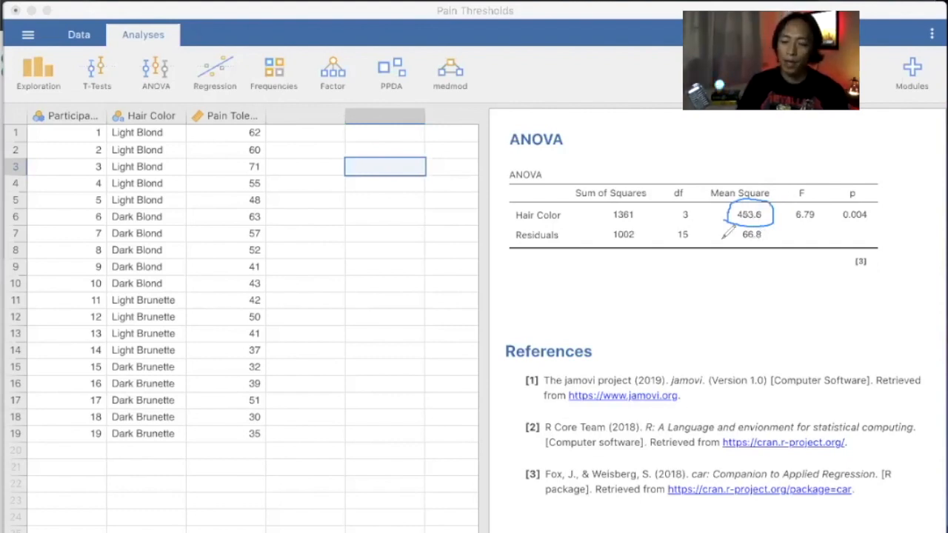
mouse_move(735, 249)
left_mouse_down()
mouse_move(750, 225)
mouse_move(731, 244)
left_mouse_up()
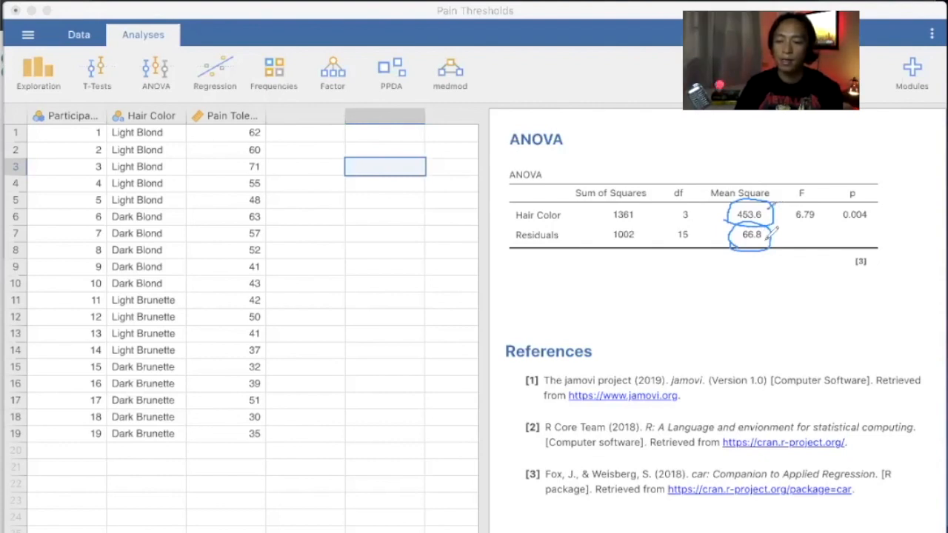
left_click_drag(766, 240, 815, 220)
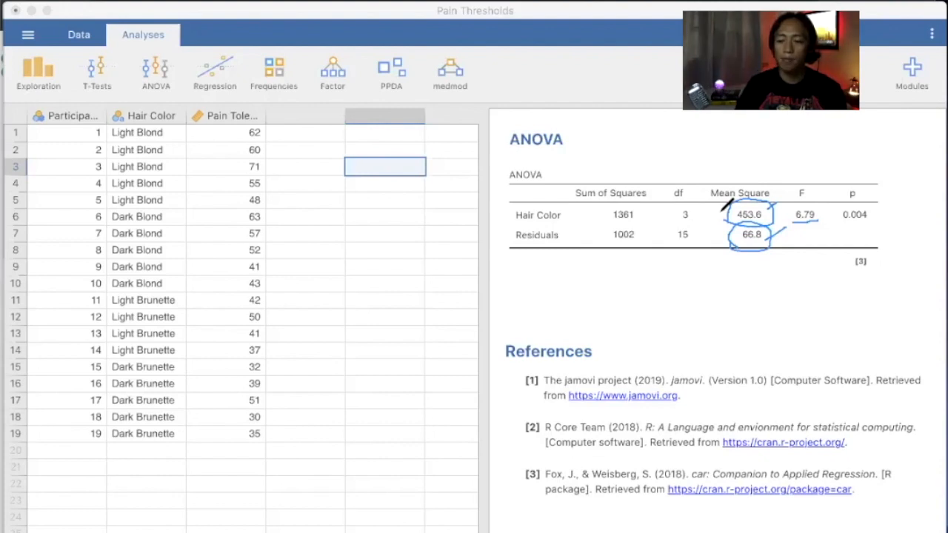
left_click_drag(784, 146, 722, 211)
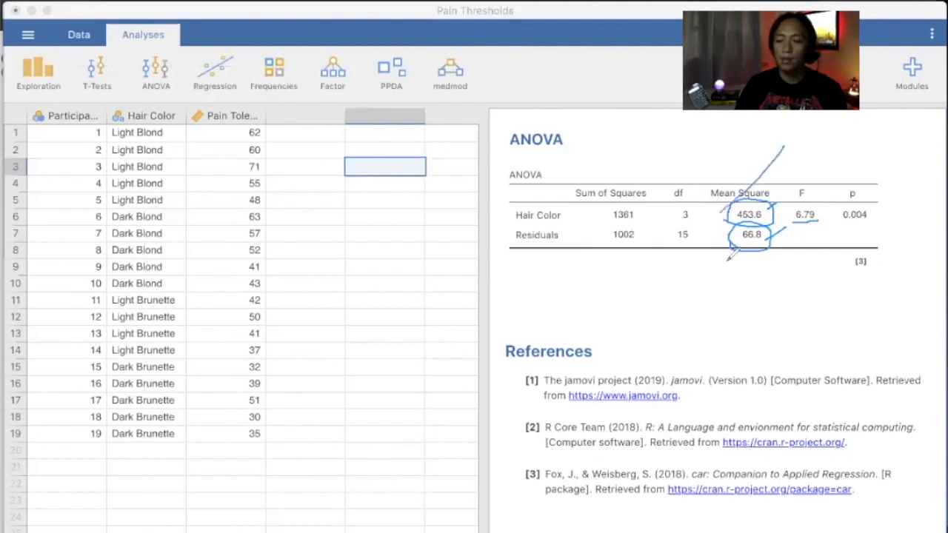
Underline 66.8, connect it to F = 6.79, and circle and underline p = 0.004.
left_click_drag(727, 259, 770, 235)
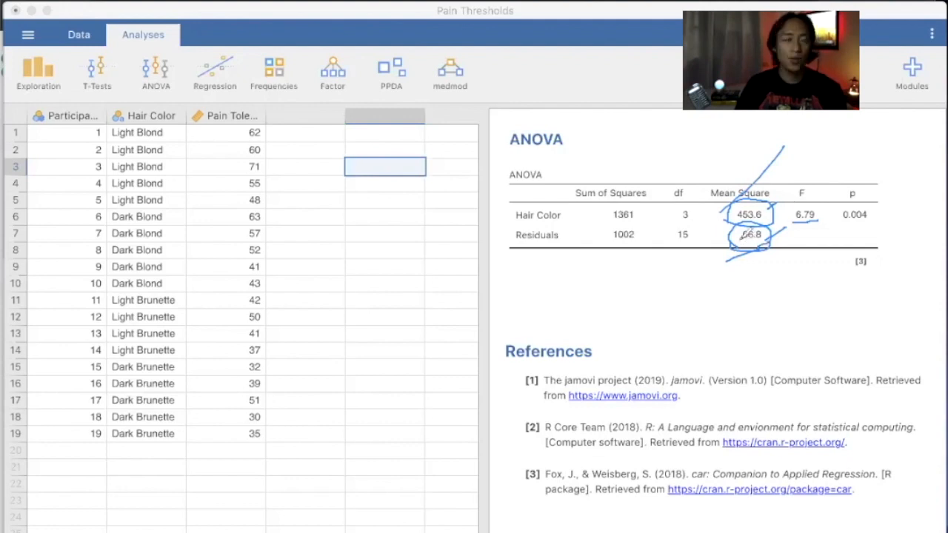
left_click_drag(739, 243, 759, 243)
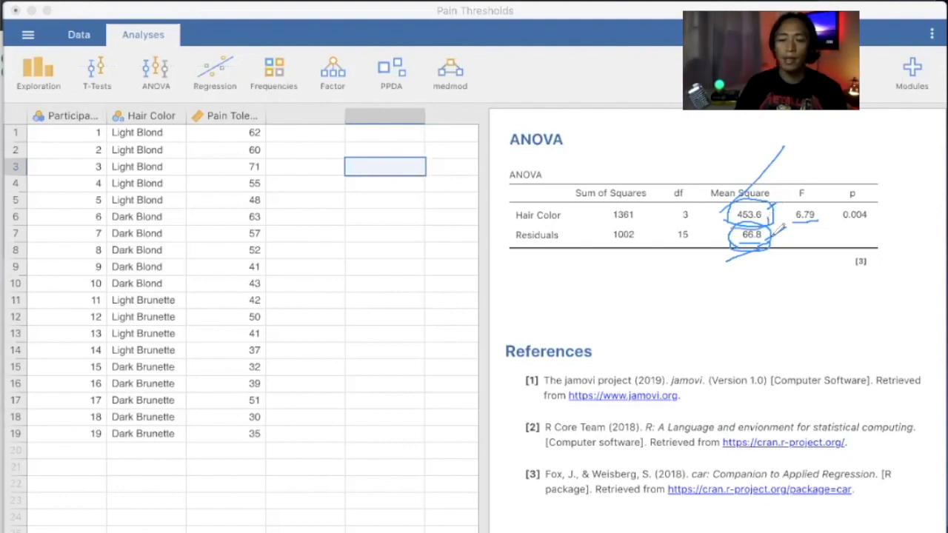
mouse_move(771, 239)
left_mouse_down()
mouse_move(806, 218)
mouse_move(819, 224)
left_mouse_up()
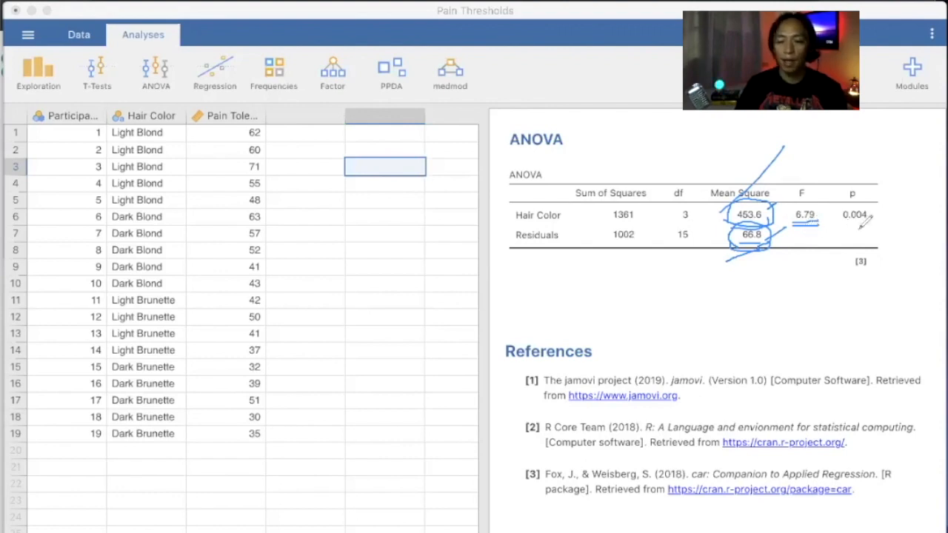
left_click_drag(864, 179, 848, 181)
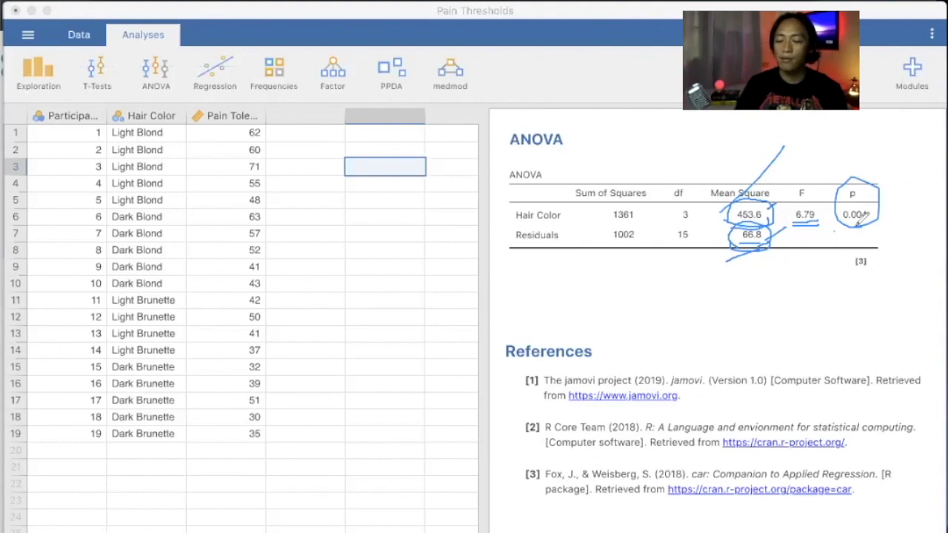
left_click_drag(834, 231, 885, 217)
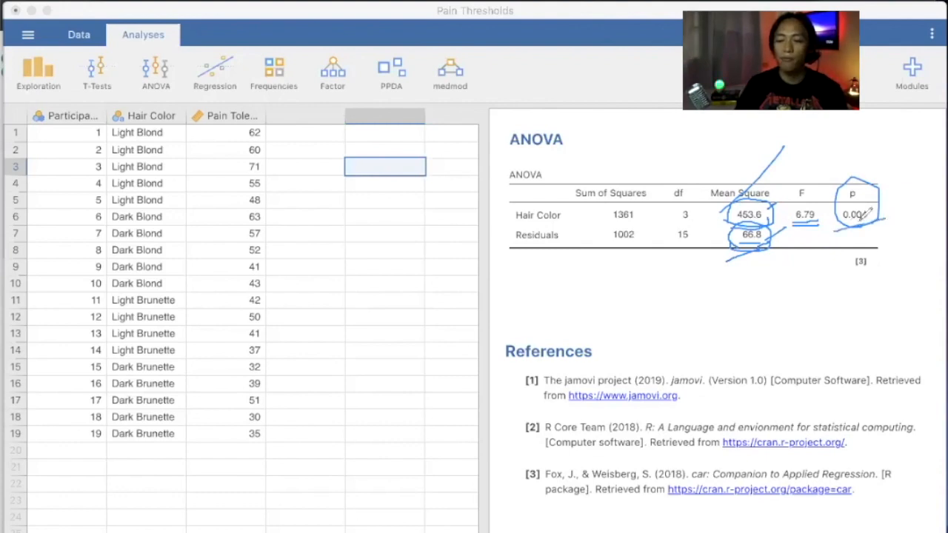
Erase the pen marks from the ANOVA table and sketch an oval above its title.
left_click(703, 138)
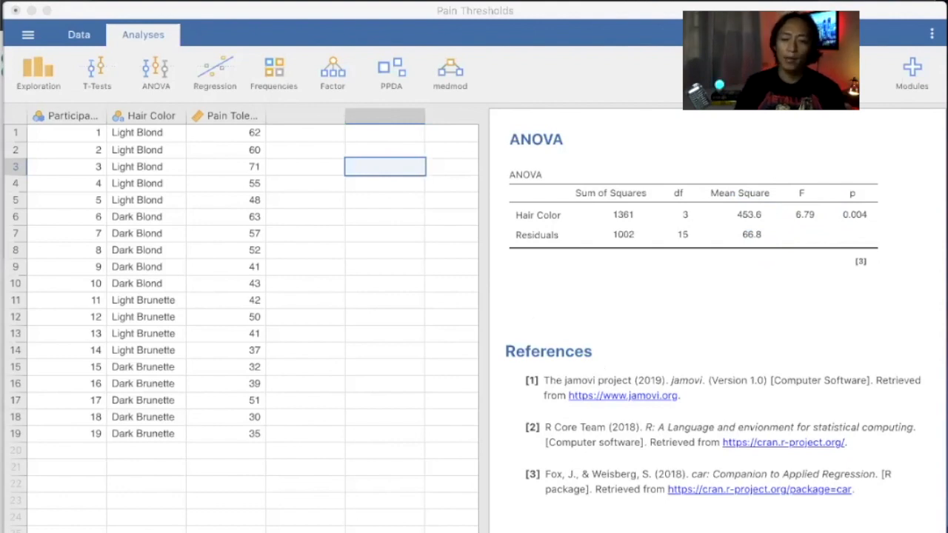
mouse_move(597, 121)
left_mouse_down()
mouse_move(627, 146)
mouse_move(737, 155)
left_mouse_up()
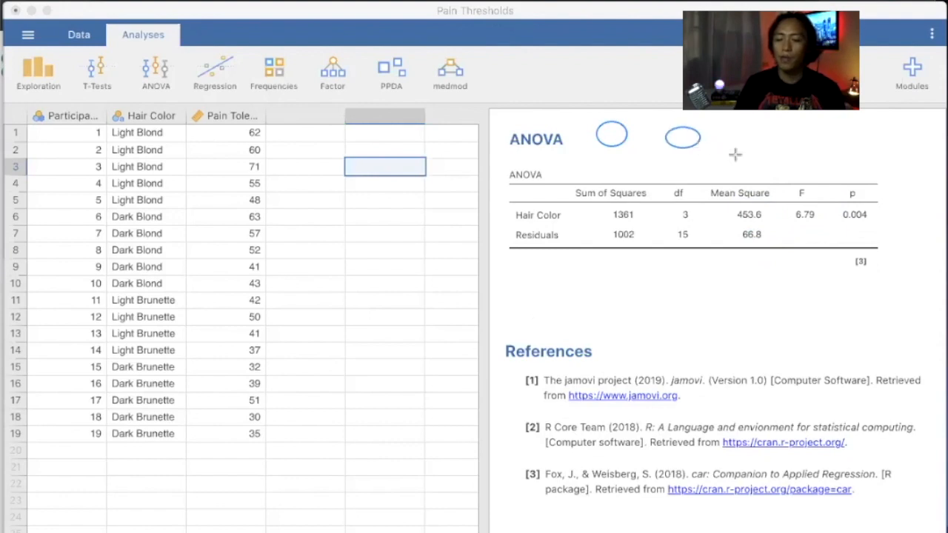
Erase the test ovals above the ANOVA table and reopen the ANOVA options panel.
left_click_drag(806, 136, 834, 160)
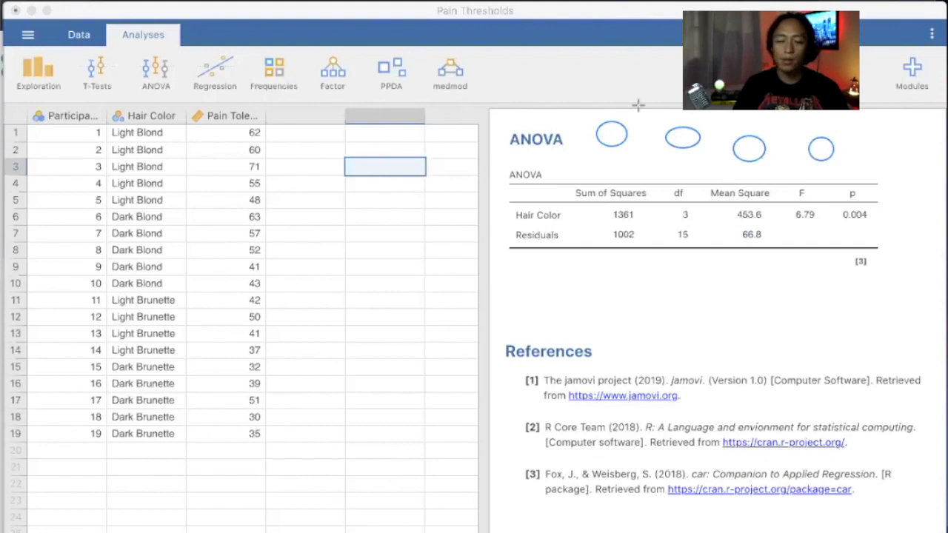
left_click(561, 6)
left_click_drag(622, 134, 736, 132)
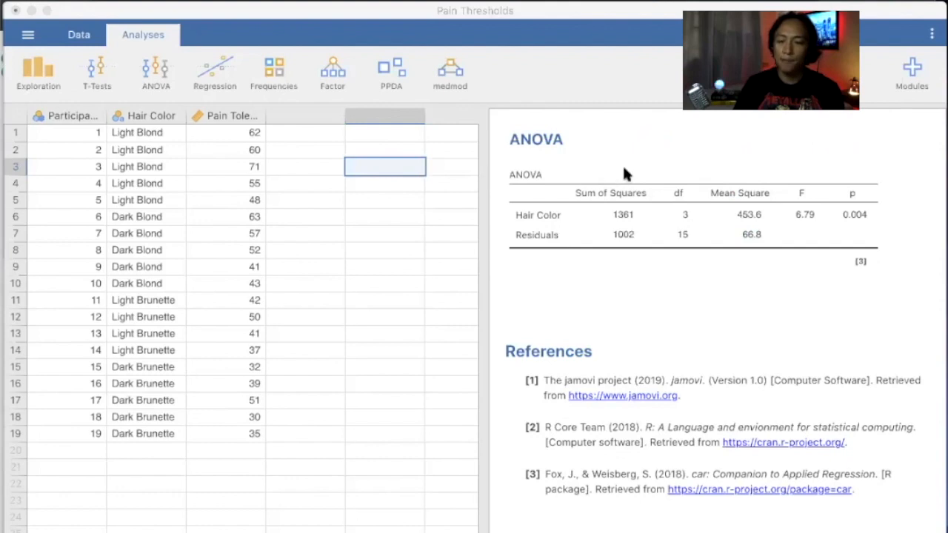
left_click(639, 196)
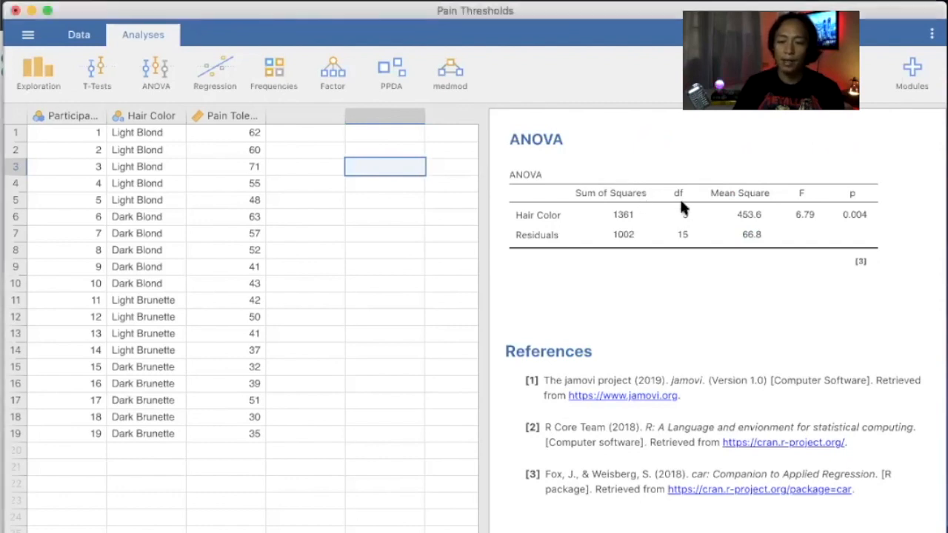
left_click(746, 230)
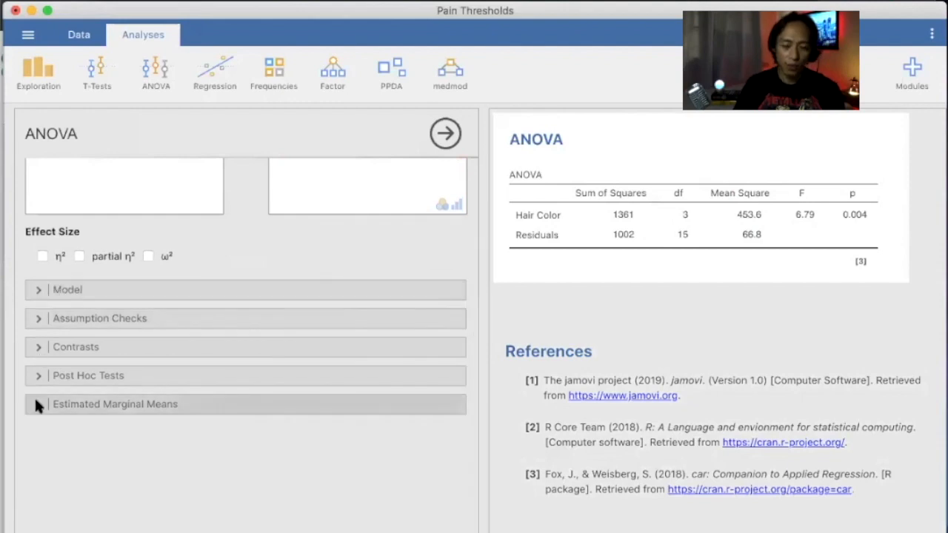
Turn on Homogeneity tests under Assumption Checks, adding Levene's test with F = 0.493, p = 0.692.
left_click(38, 318)
scroll(36, 280, "up", 3)
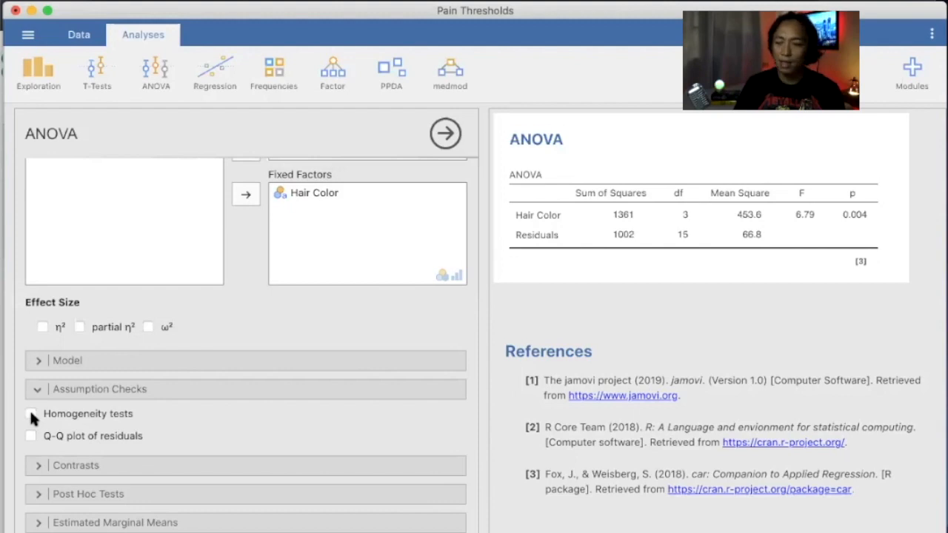
left_click(31, 415)
scroll(639, 249, "down", 2)
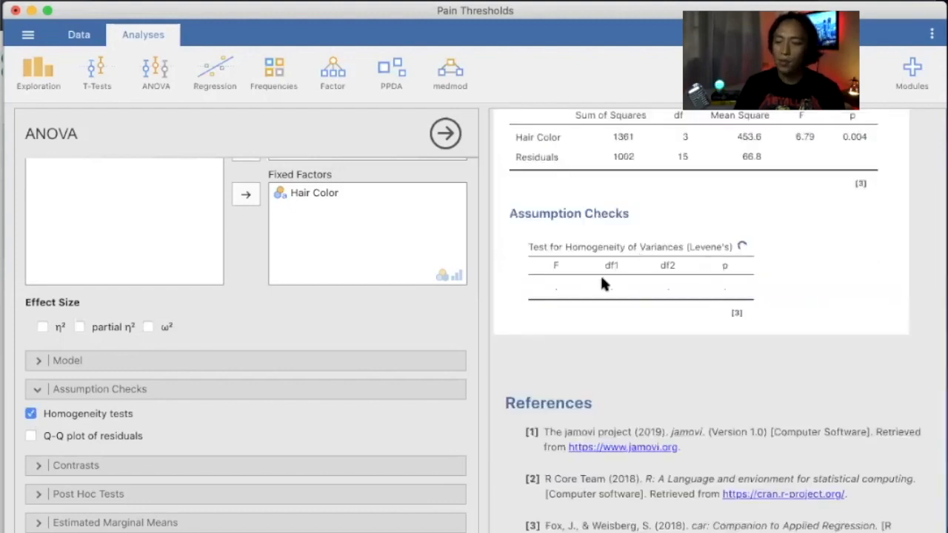
scroll(624, 256, "up", 1)
scroll(626, 263, "up", 2)
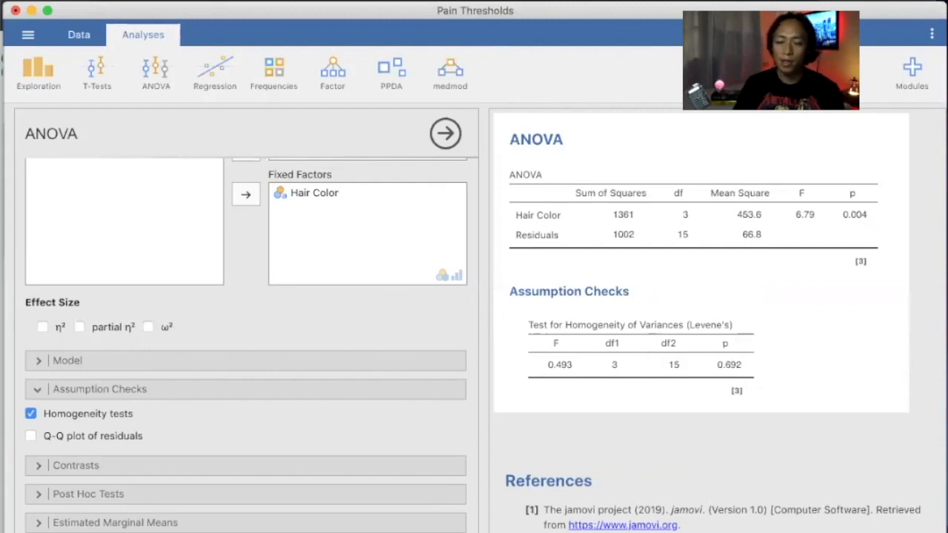
Mark the Levene's table title and p = 0.692, erase the marks, and turn Homogeneity tests off.
left_click(643, 374)
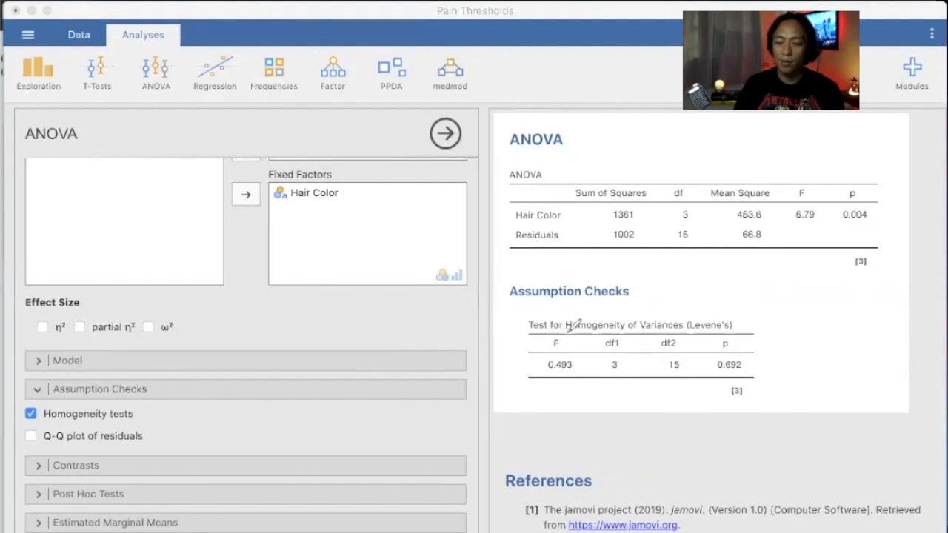
left_click_drag(568, 332, 683, 327)
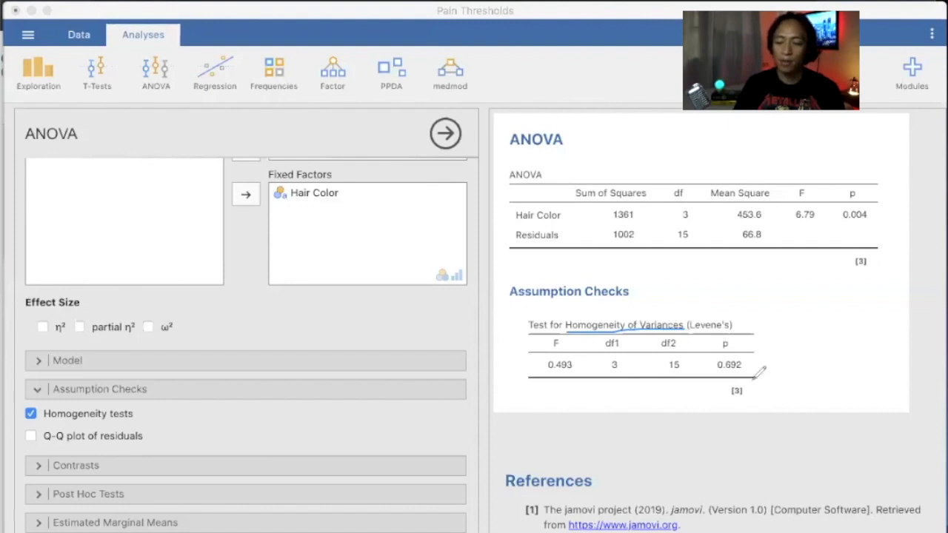
mouse_move(720, 382)
left_mouse_down()
mouse_move(758, 377)
mouse_move(756, 354)
left_mouse_up()
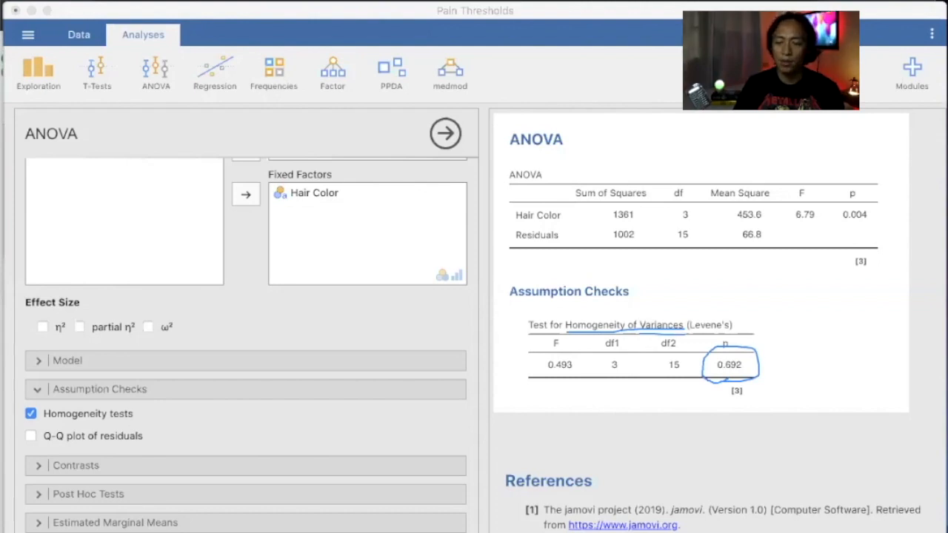
left_click_drag(456, 425, 395, 125)
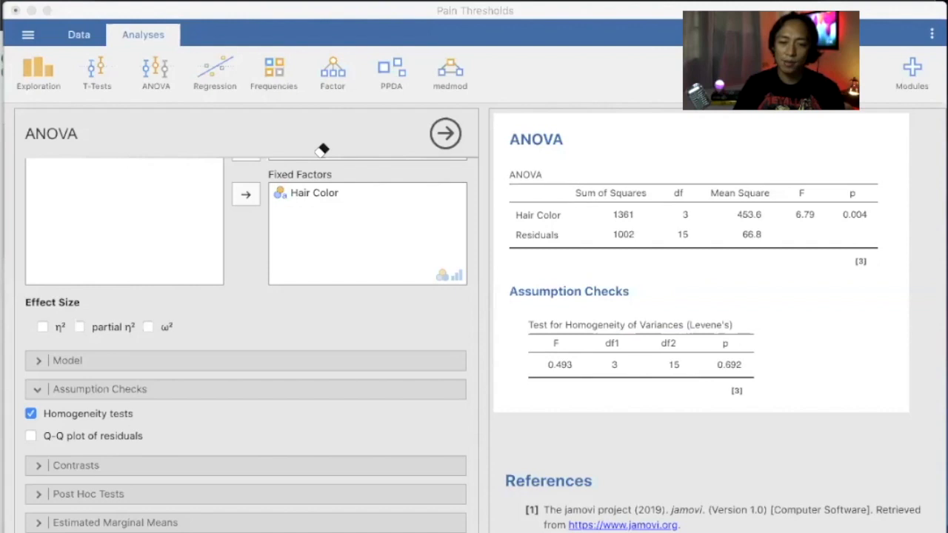
left_click(31, 414)
Add Hair Color as a marginal means term with a means table (Light Blond 59.2 to Dark Brunette 37.4).
left_click(34, 387)
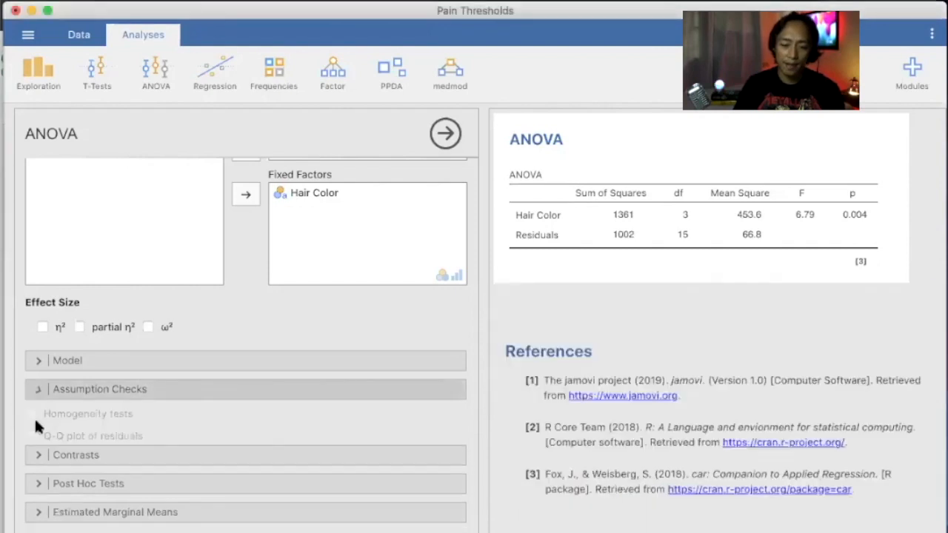
scroll(37, 378, "down", 3)
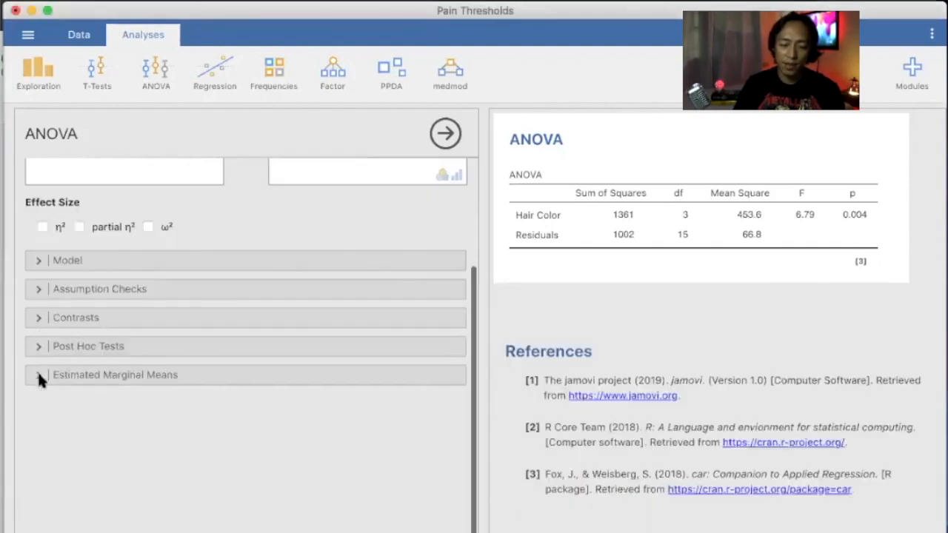
left_click(37, 375)
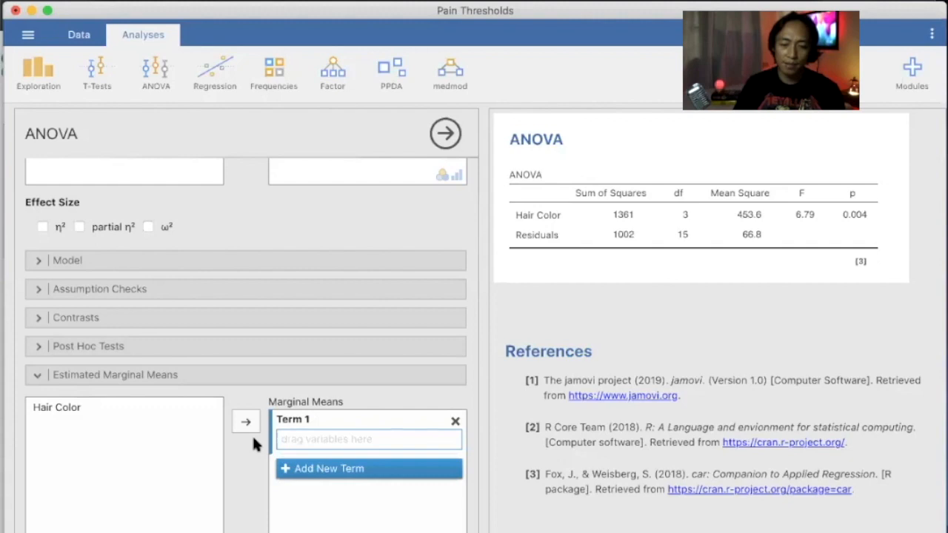
scroll(252, 441, "down", 5)
scroll(252, 434, "down", 1)
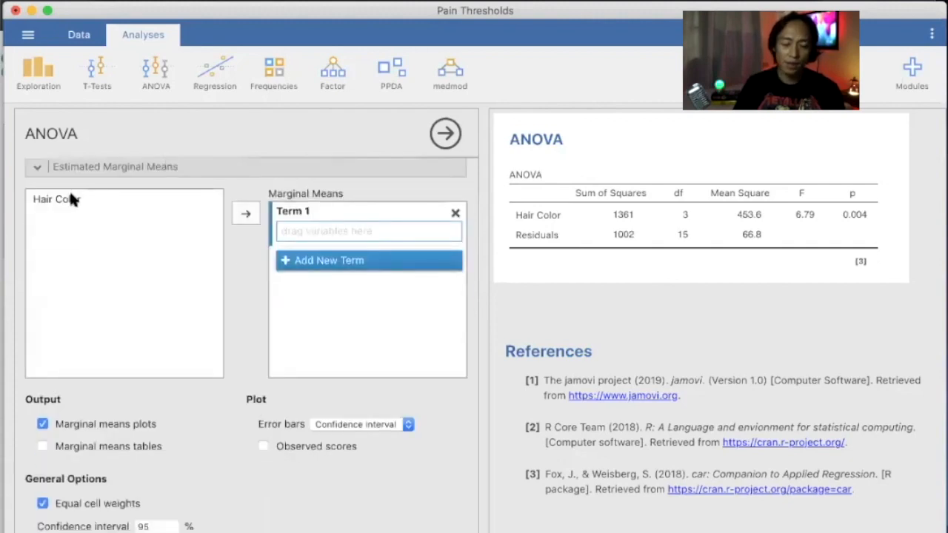
left_click(74, 199)
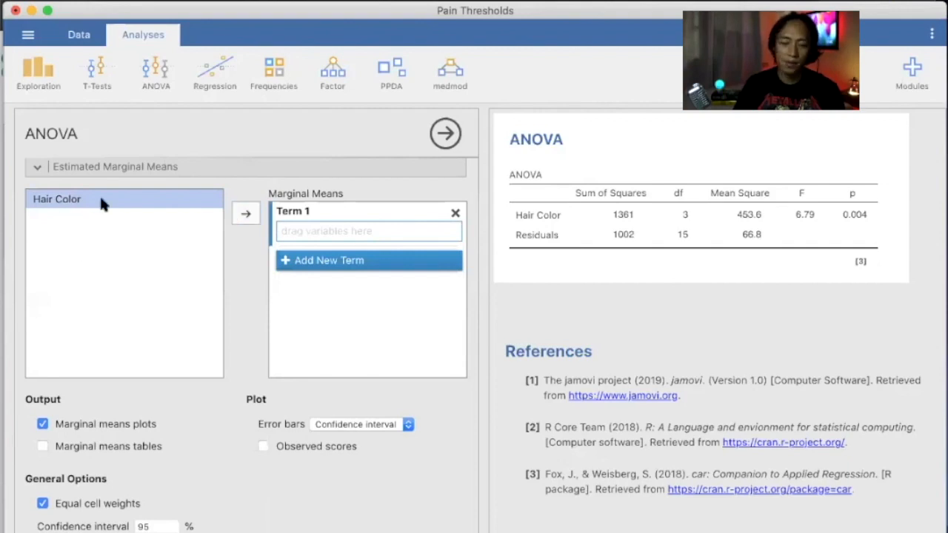
left_click(240, 212)
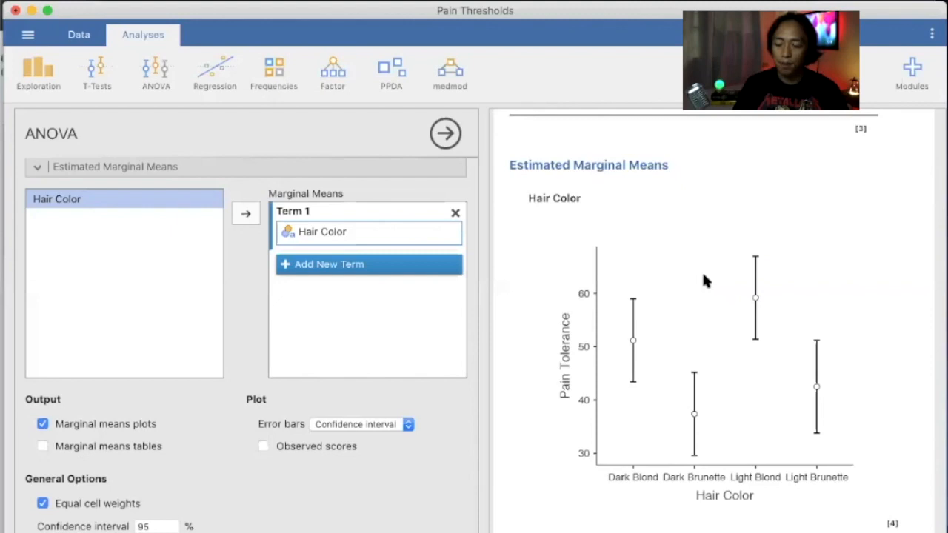
scroll(694, 419, "down", 1)
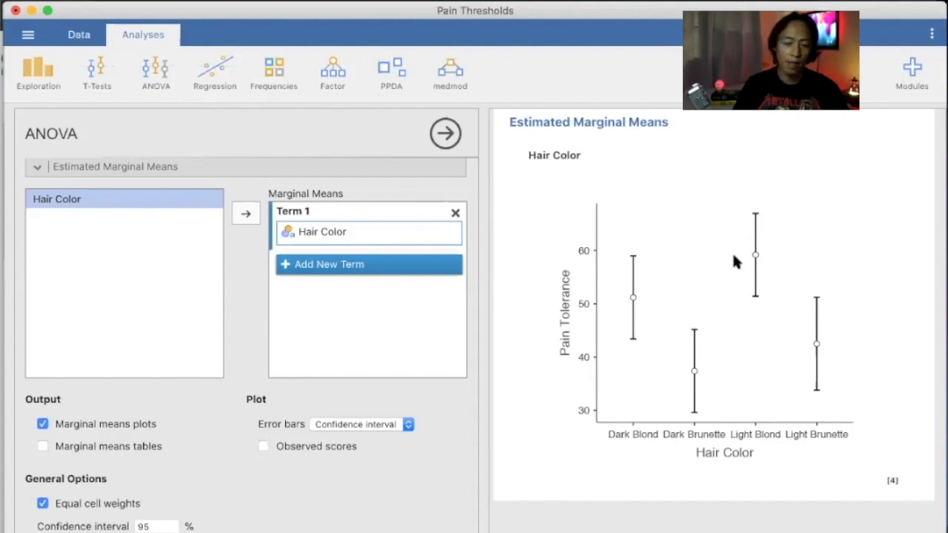
left_click(43, 447)
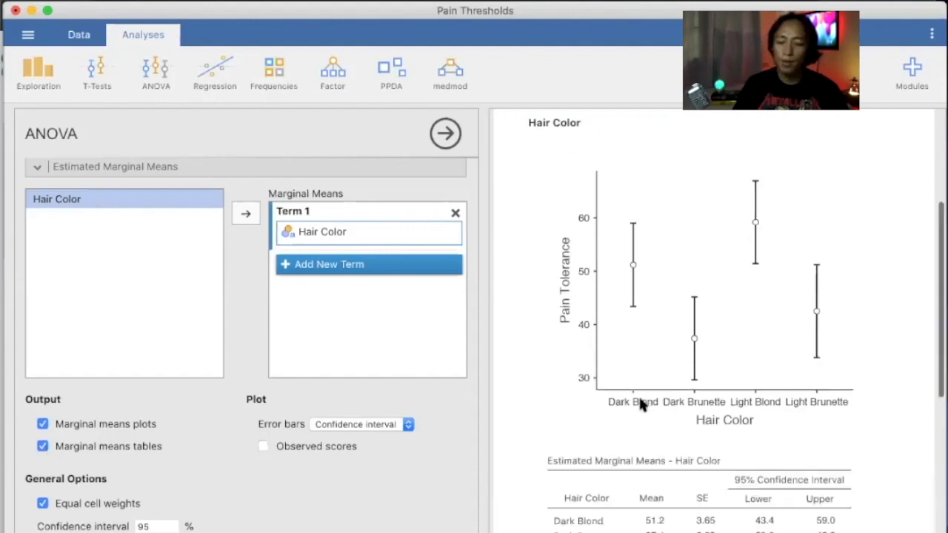
scroll(638, 400, "down", 5)
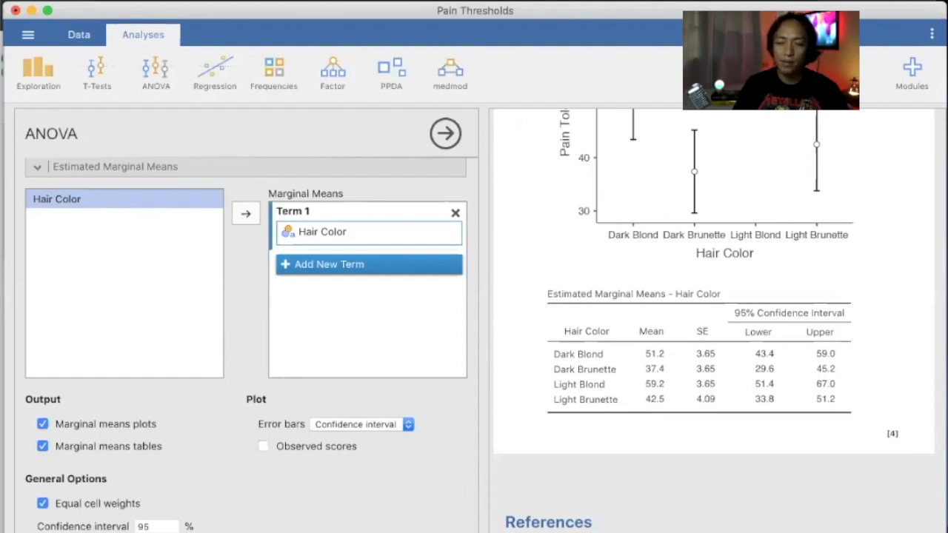
left_click(439, 29)
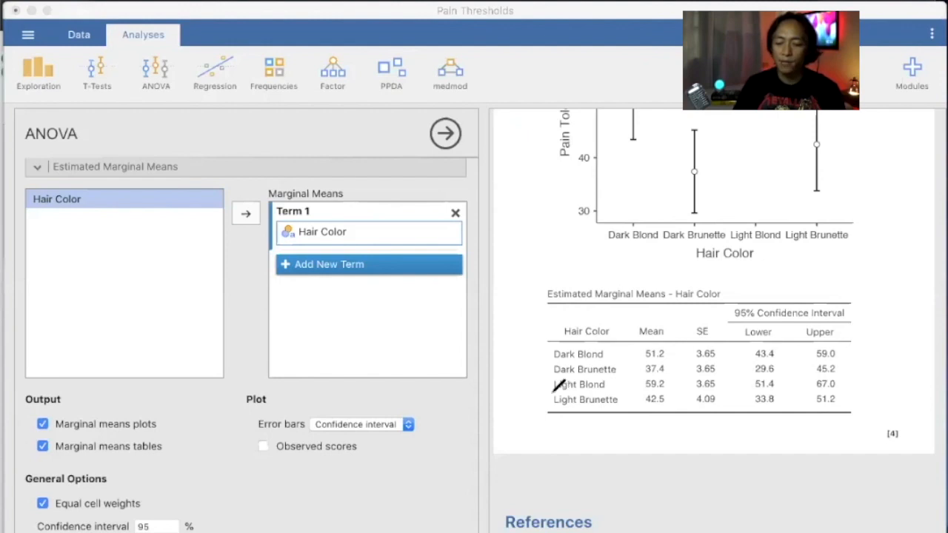
left_click_drag(552, 397, 663, 394)
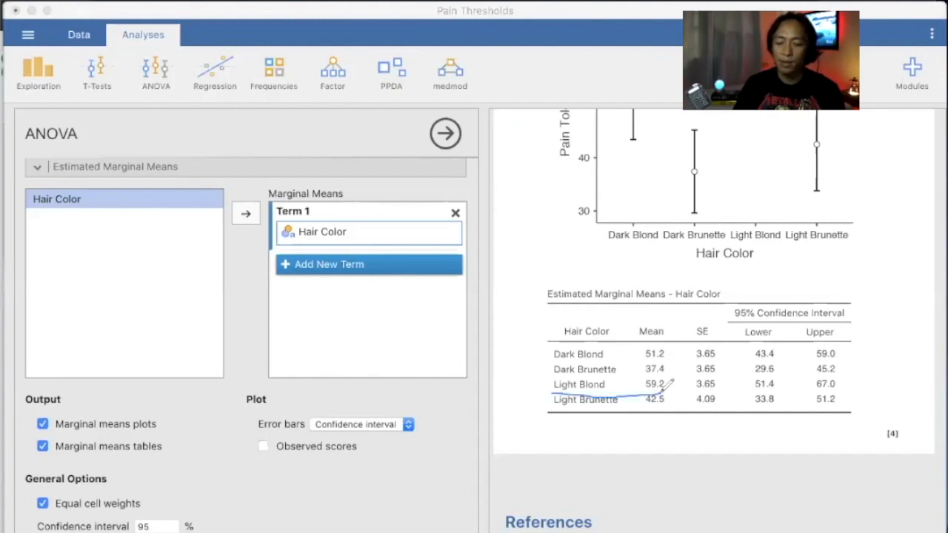
left_click_drag(559, 364, 663, 357)
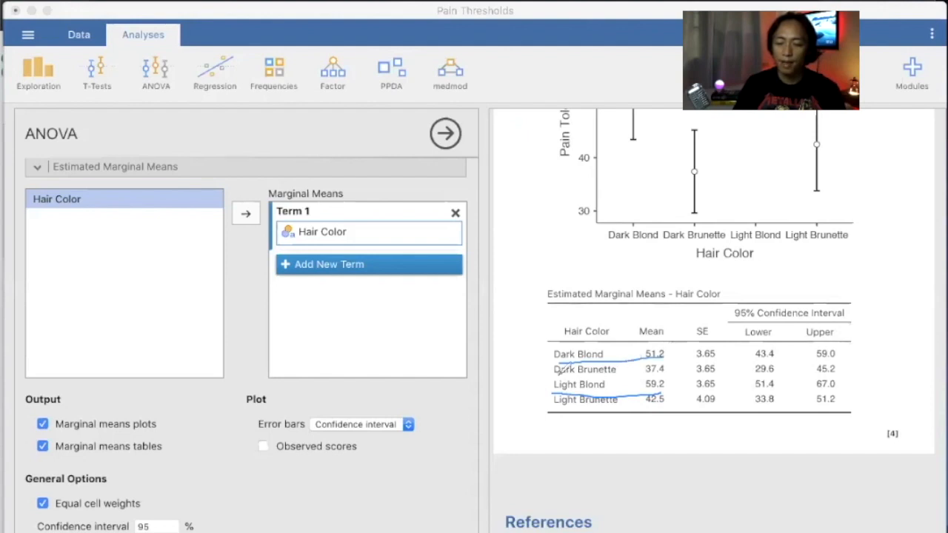
left_click_drag(559, 378, 667, 371)
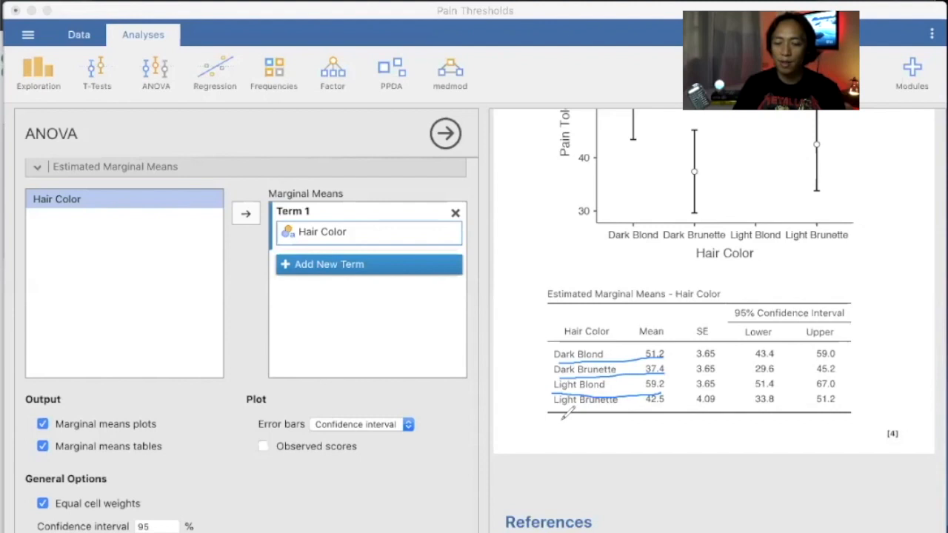
mouse_move(555, 413)
left_mouse_down()
mouse_move(609, 400)
mouse_move(670, 403)
mouse_move(653, 405)
left_mouse_up()
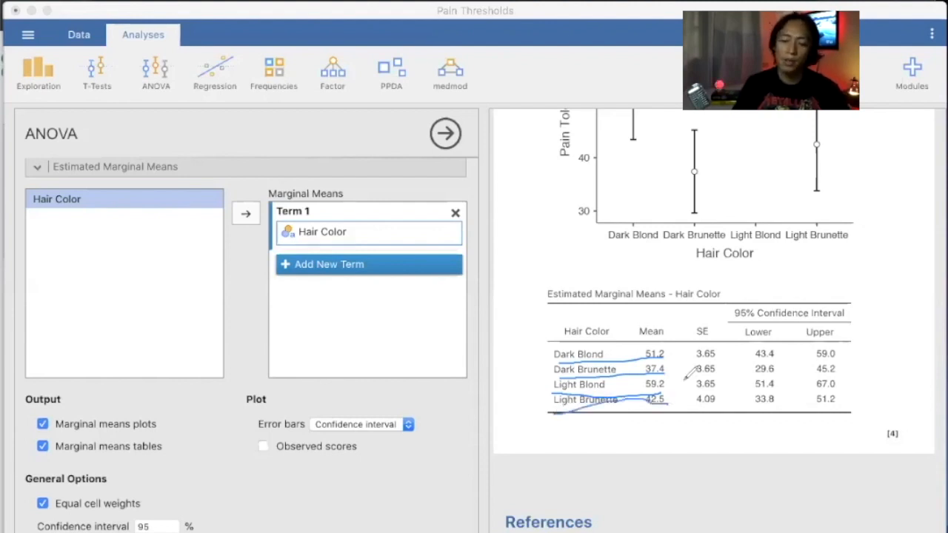
left_click_drag(635, 341, 641, 420)
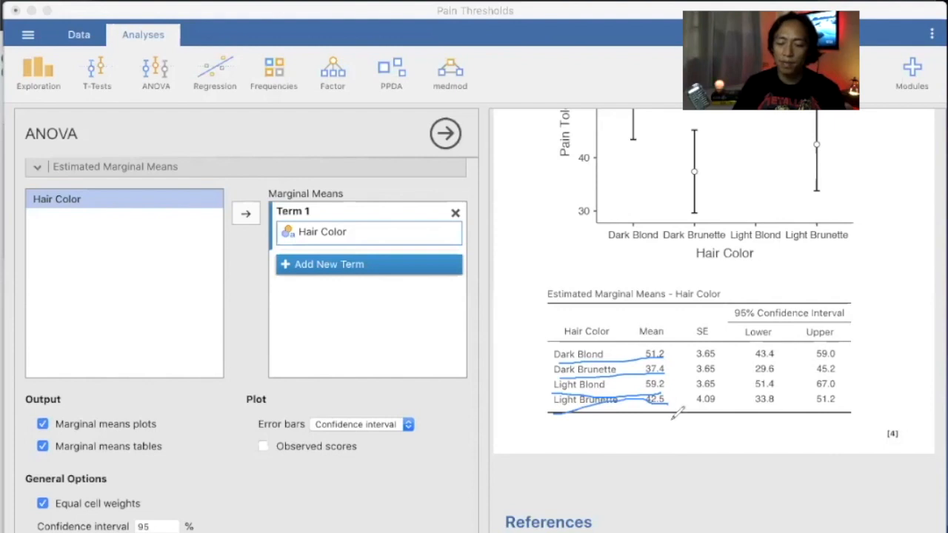
left_click_drag(639, 340, 641, 421)
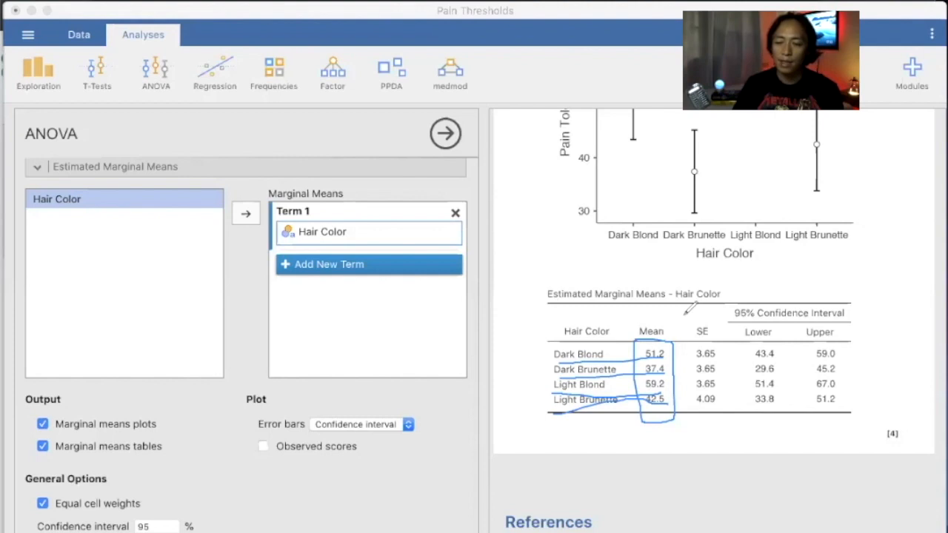
left_click_drag(688, 310, 686, 320)
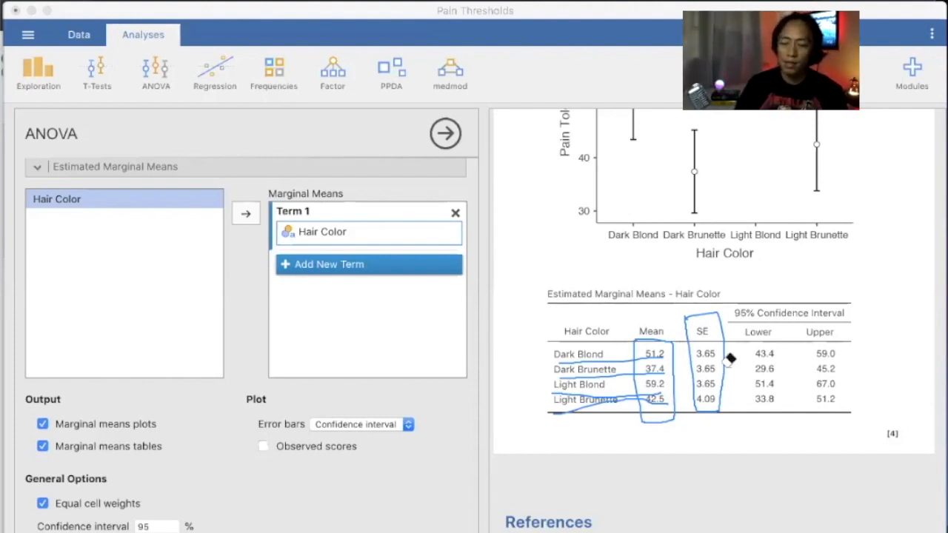
mouse_move(725, 364)
left_mouse_down()
mouse_move(579, 377)
mouse_move(621, 303)
left_mouse_up()
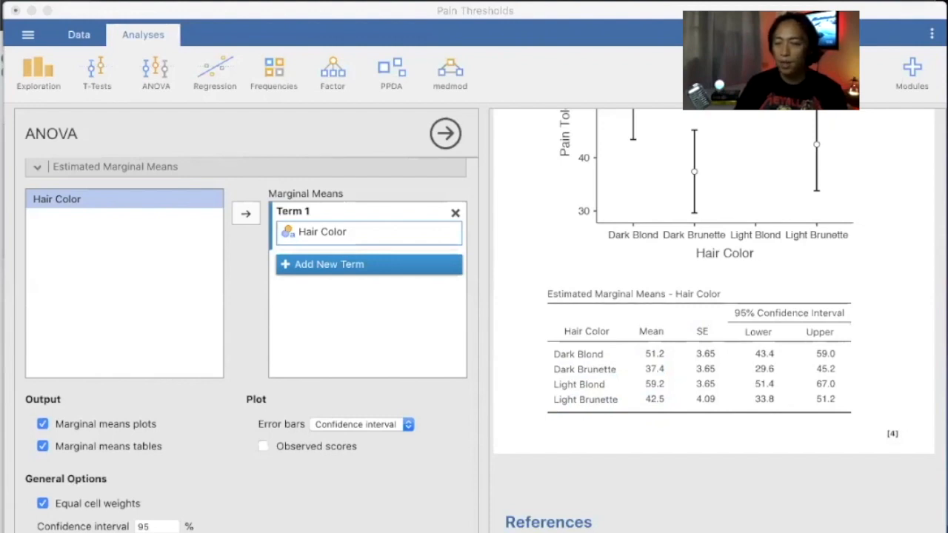
Mark the Light Blond and Dark Brunette error bars on the means plot and link their means.
scroll(621, 184, "up", 5)
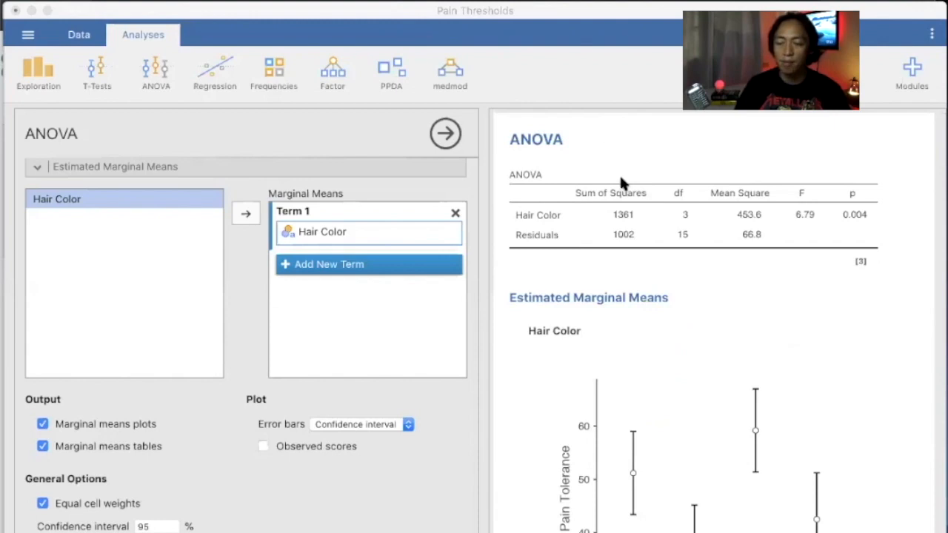
scroll(621, 179, "down", 8)
scroll(34, 283, "up", 4)
left_click(34, 283)
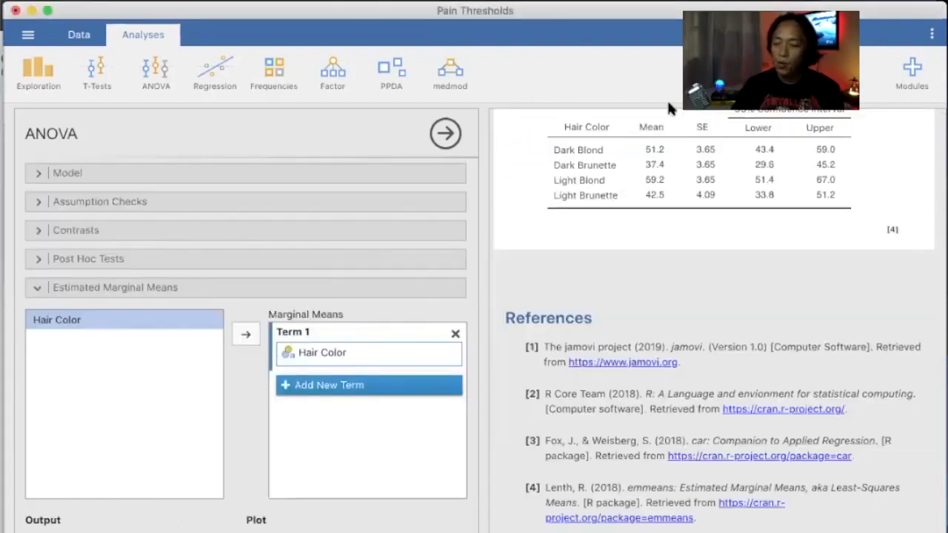
scroll(658, 236, "up", 1)
scroll(663, 309, "up", 3)
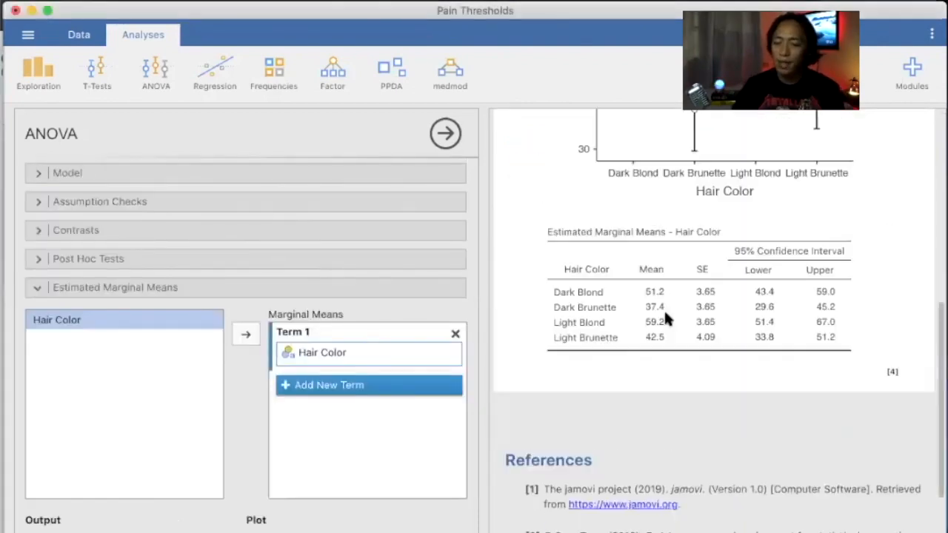
scroll(659, 130, "up", 4)
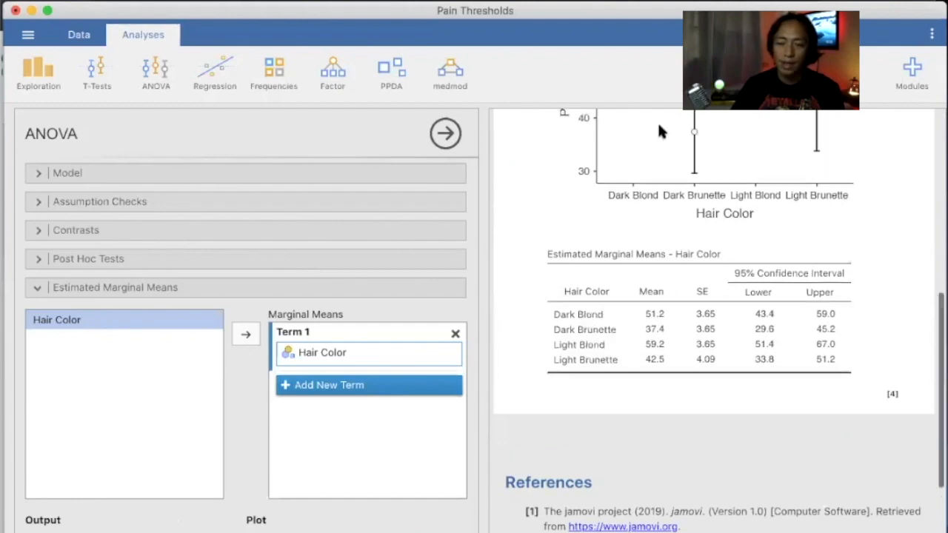
left_click(435, 33)
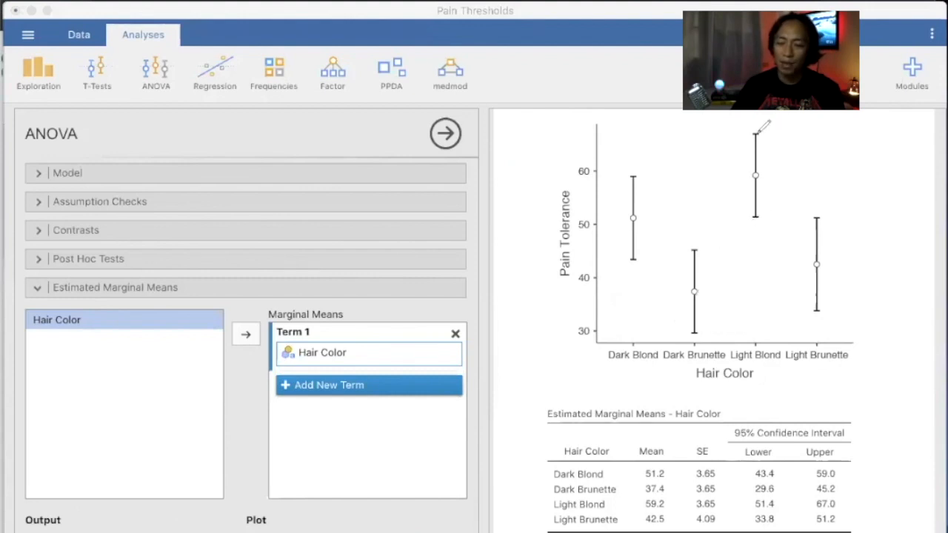
left_click_drag(765, 179, 768, 218)
left_click_drag(698, 334, 706, 254)
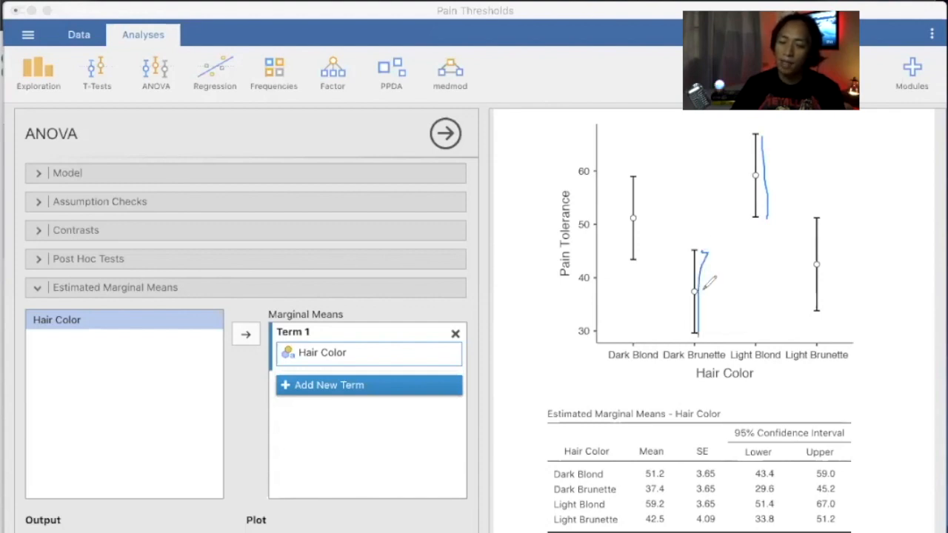
left_click_drag(704, 288, 756, 175)
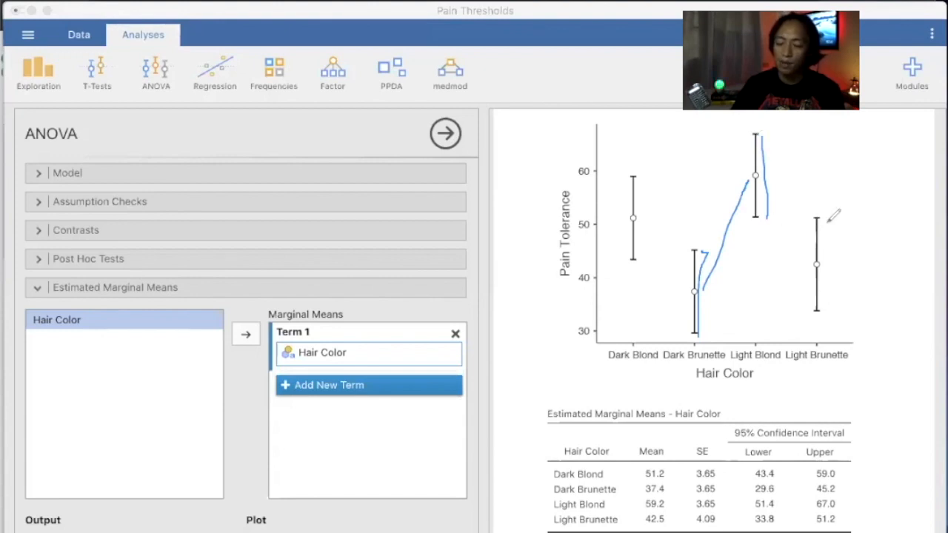
Mark the Light Brunette and Dark Blond error-bar limits, clear all drawings, then expand Post Hoc Tests.
left_click_drag(826, 223, 828, 314)
left_click_drag(765, 177, 814, 260)
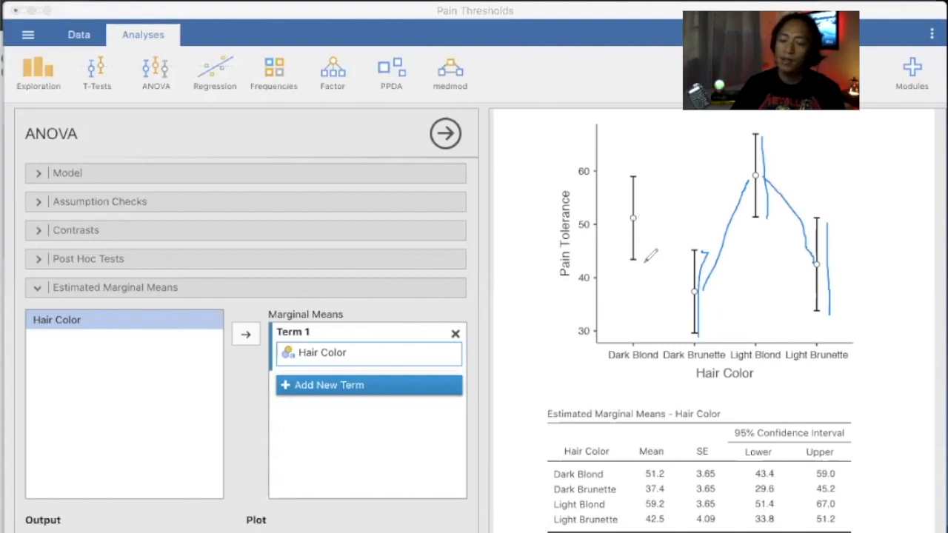
left_click_drag(645, 263, 628, 263)
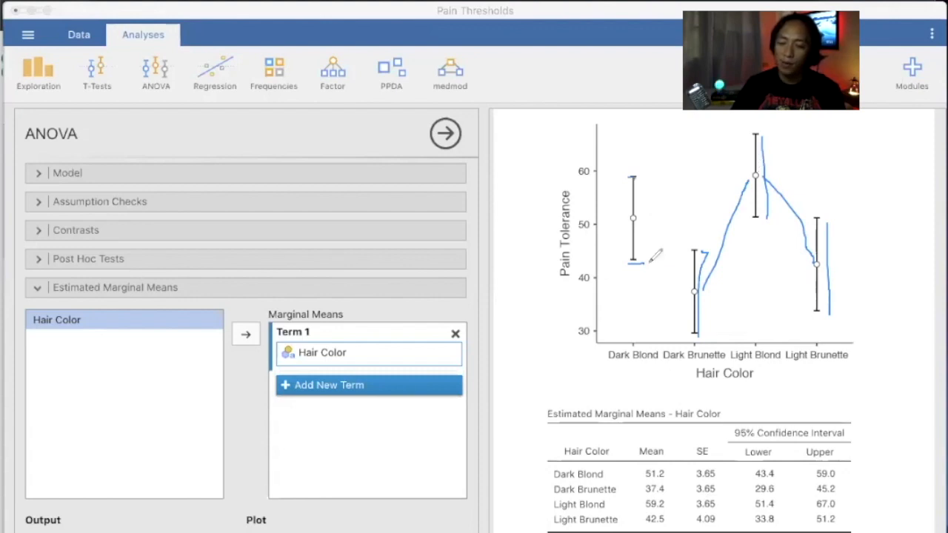
mouse_move(654, 248)
left_mouse_down()
mouse_move(675, 250)
mouse_move(680, 262)
left_mouse_up()
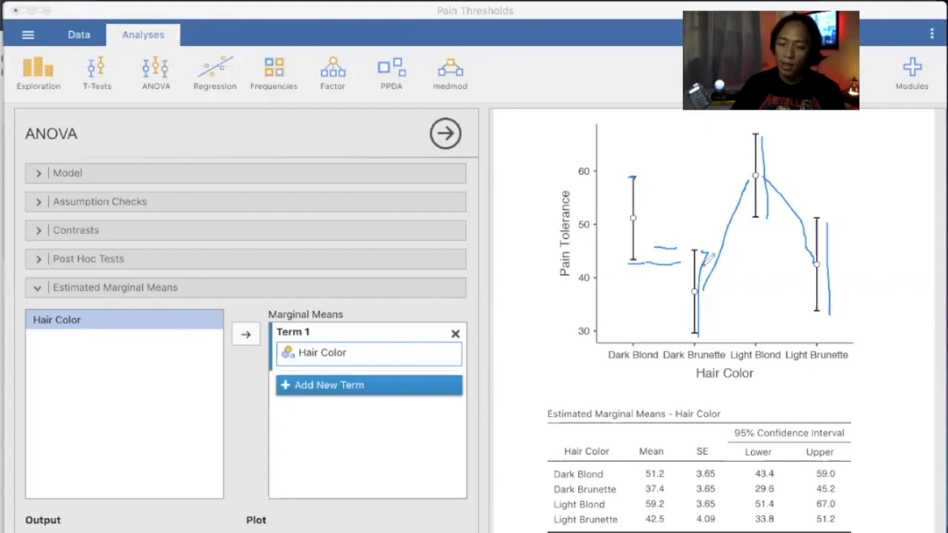
left_click_drag(808, 219, 792, 220)
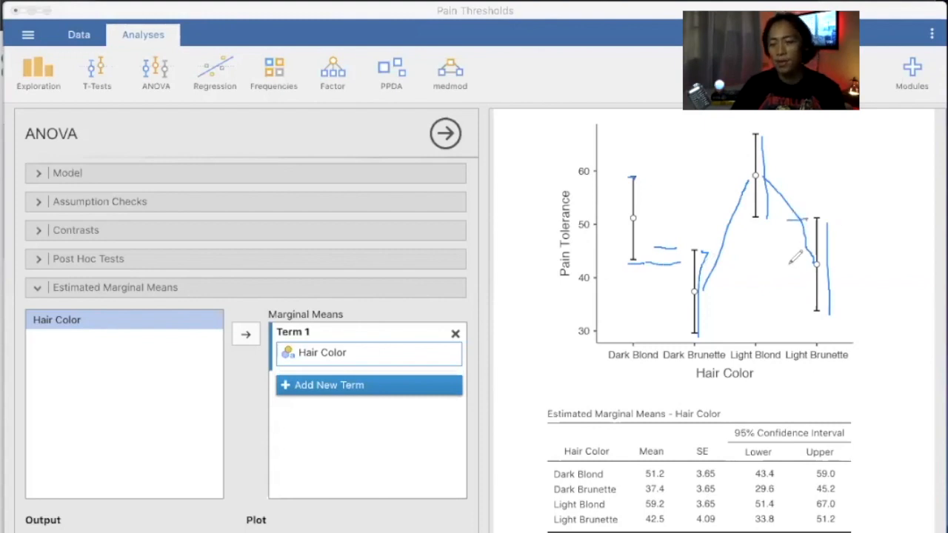
key("Escape")
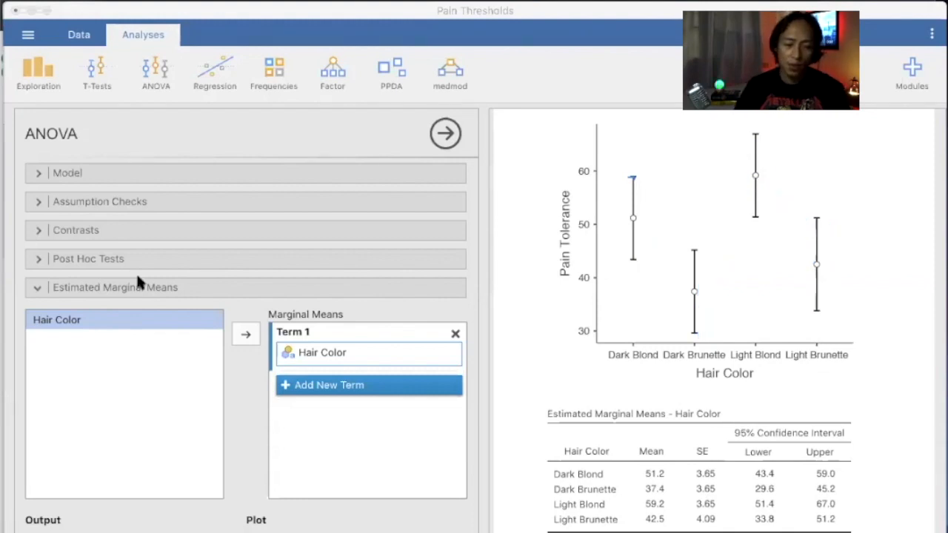
left_click(38, 259)
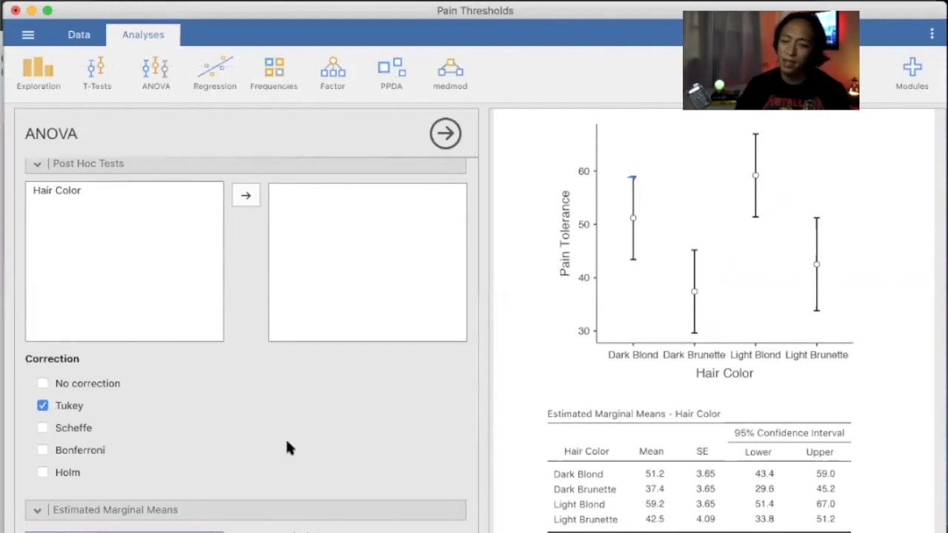
Add Hair Color to Tukey post hoc tests, showing Dark Brunette vs Light Blond at p = 0.004.
scroll(291, 370, "down", 1)
scroll(71, 265, "up", 3)
left_click(69, 263)
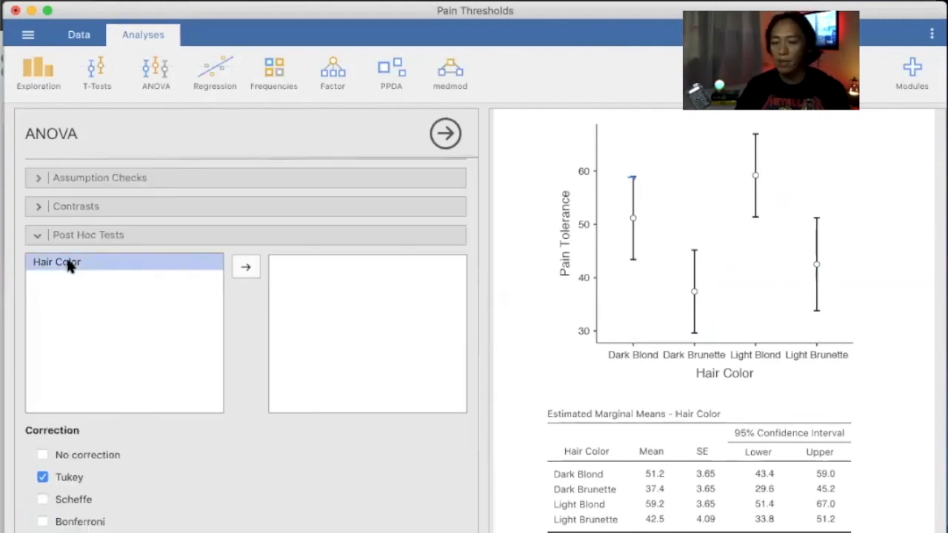
left_click(245, 267)
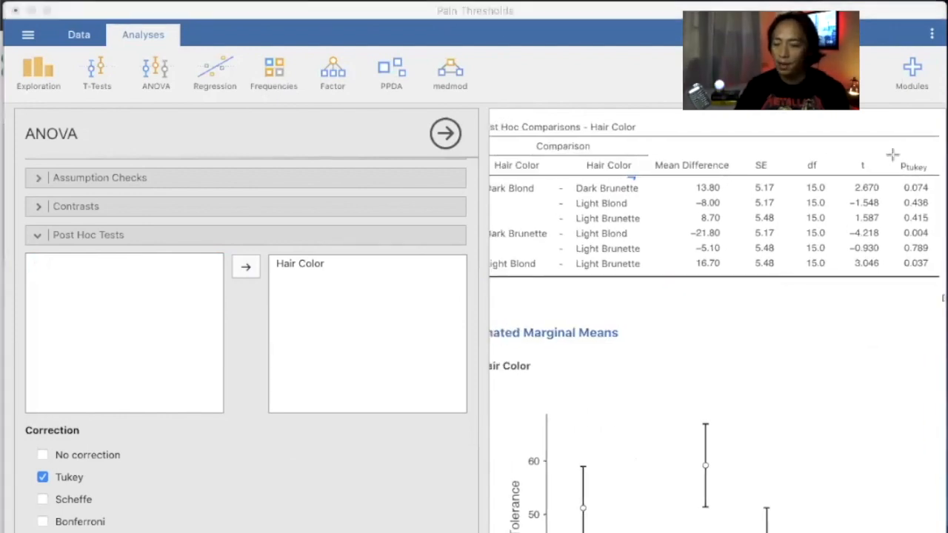
left_click_drag(921, 261, 936, 273)
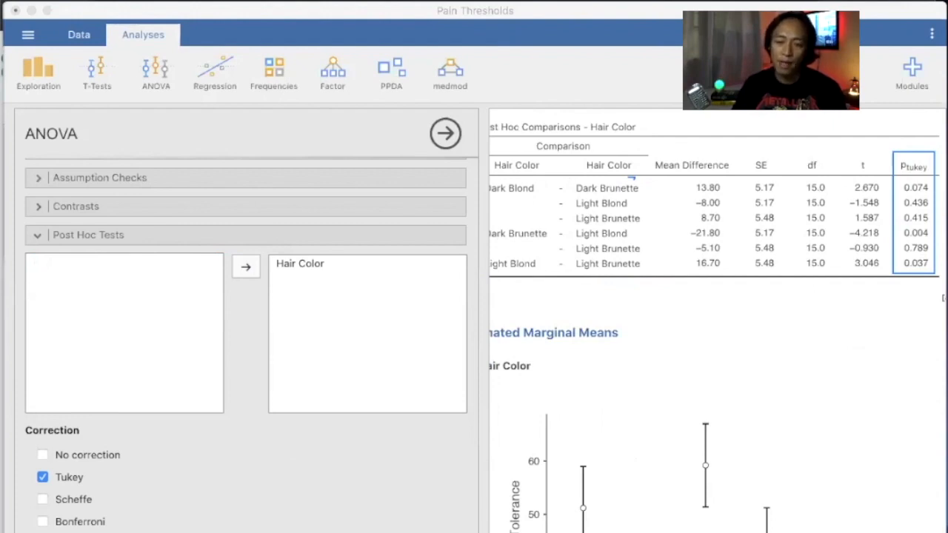
left_click_drag(654, 283, 489, 147)
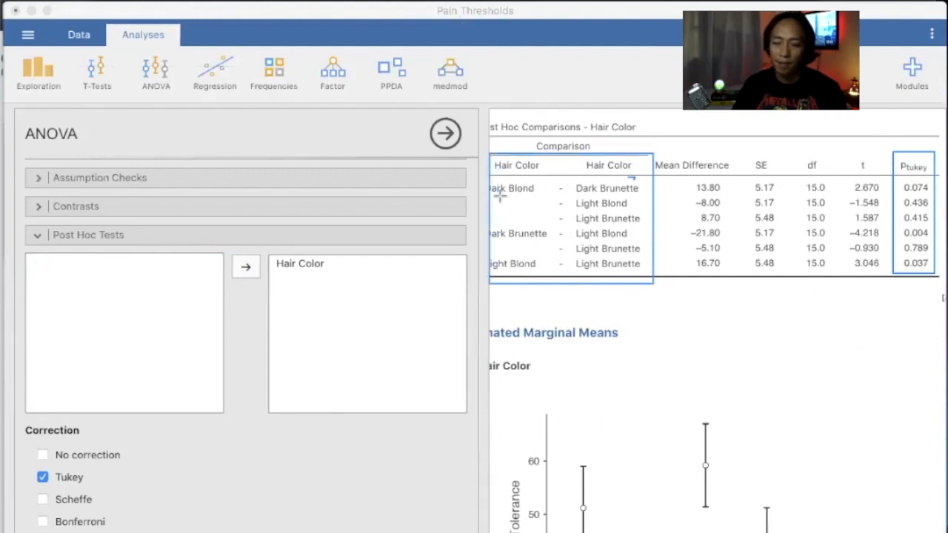
left_click_drag(500, 196, 544, 198)
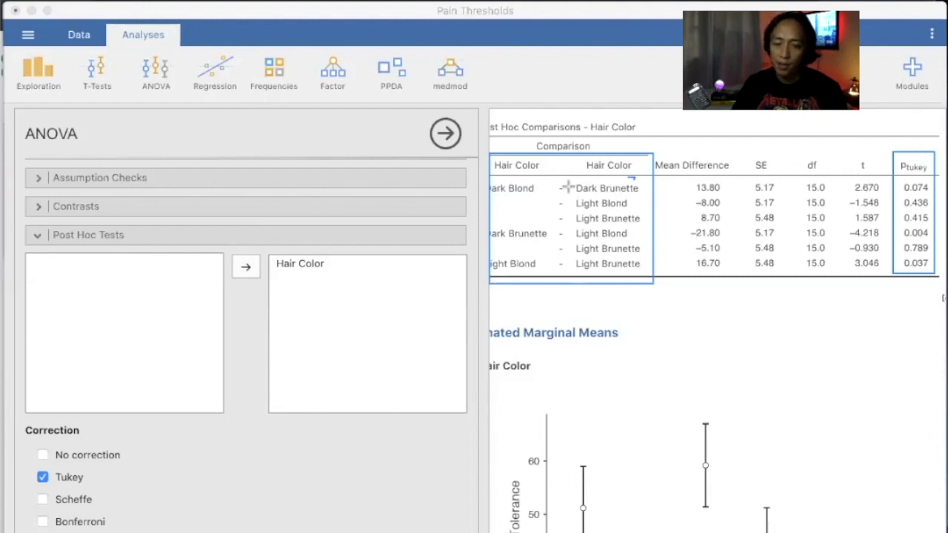
left_click_drag(541, 189, 568, 188)
left_click_drag(541, 191, 568, 217)
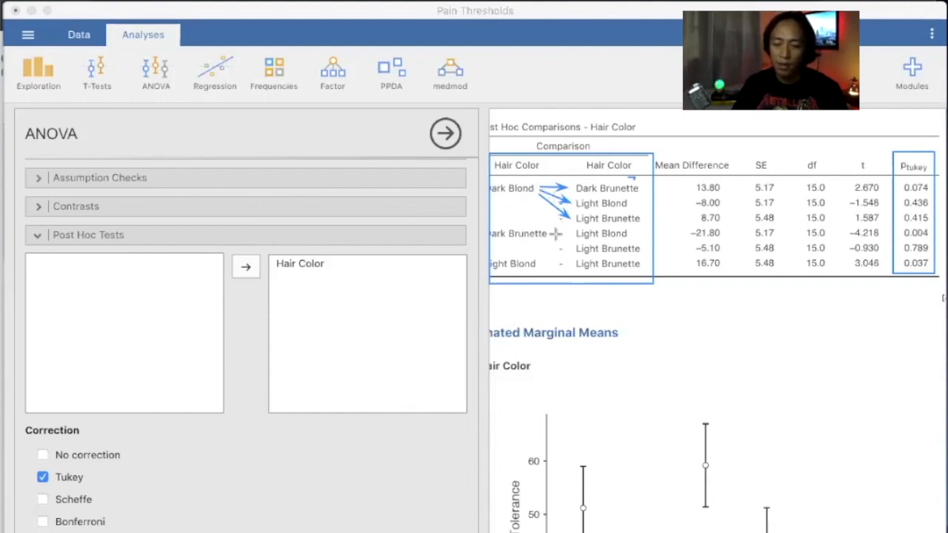
left_click_drag(553, 234, 574, 233)
mouse_move(560, 237)
left_mouse_down()
mouse_move(575, 248)
mouse_move(571, 264)
left_mouse_up()
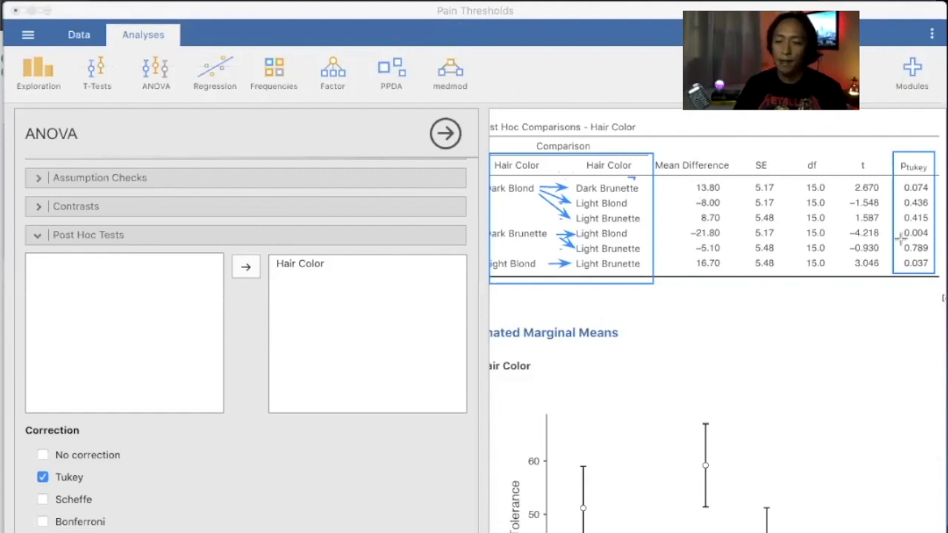
left_click_drag(899, 240, 929, 240)
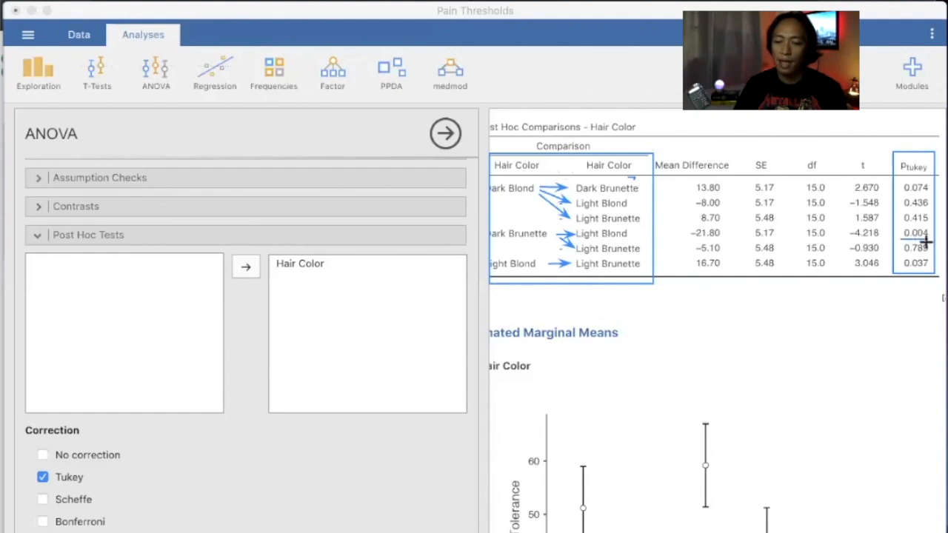
left_click_drag(927, 271, 904, 271)
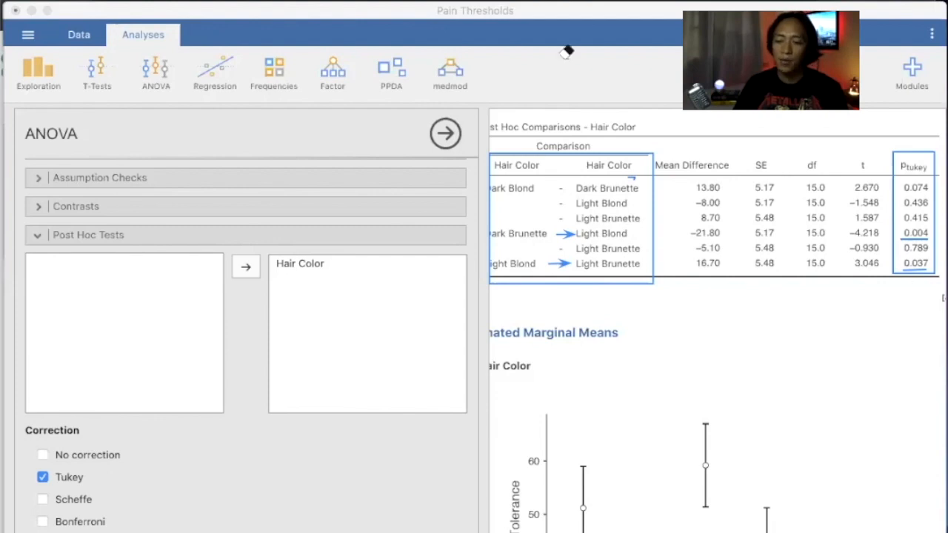
left_click_drag(568, 50, 554, 248)
left_click_drag(563, 306, 559, 264)
Draw arrows on the marginal means plot between the Dark Brunette, Light Blond and Light Brunette means.
scroll(715, 326, "down", 5)
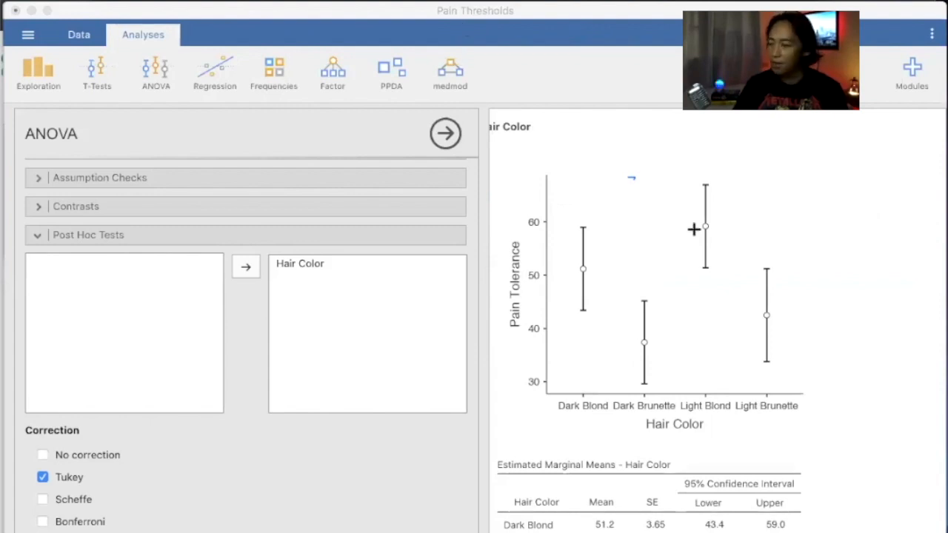
left_click_drag(660, 342, 692, 233)
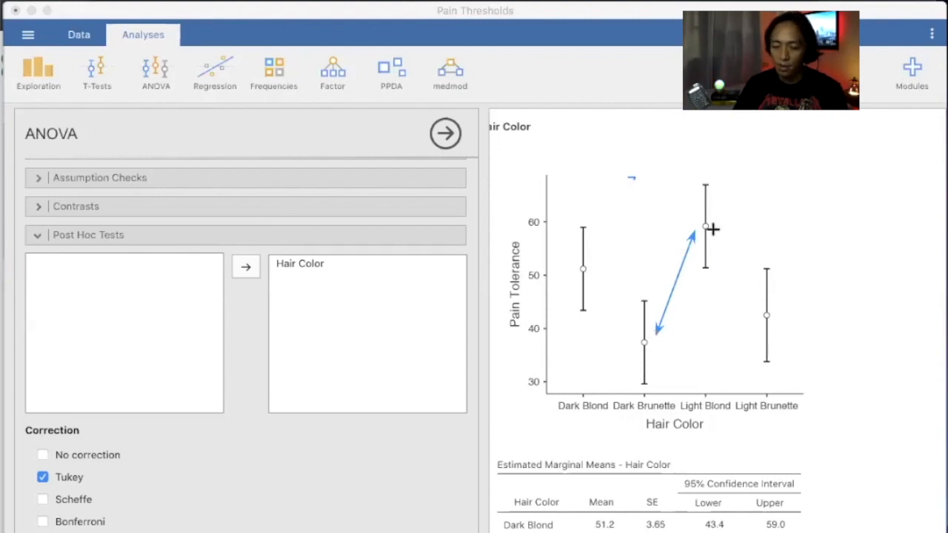
left_click_drag(715, 230, 755, 304)
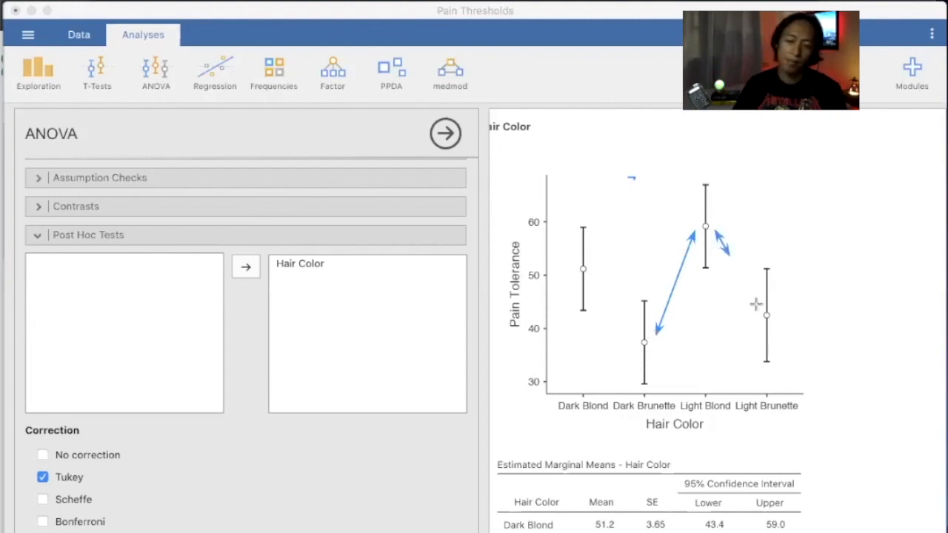
Scroll the results and options panels back up to the ANOVA table and Effect Size options.
scroll(711, 392, "down", 3)
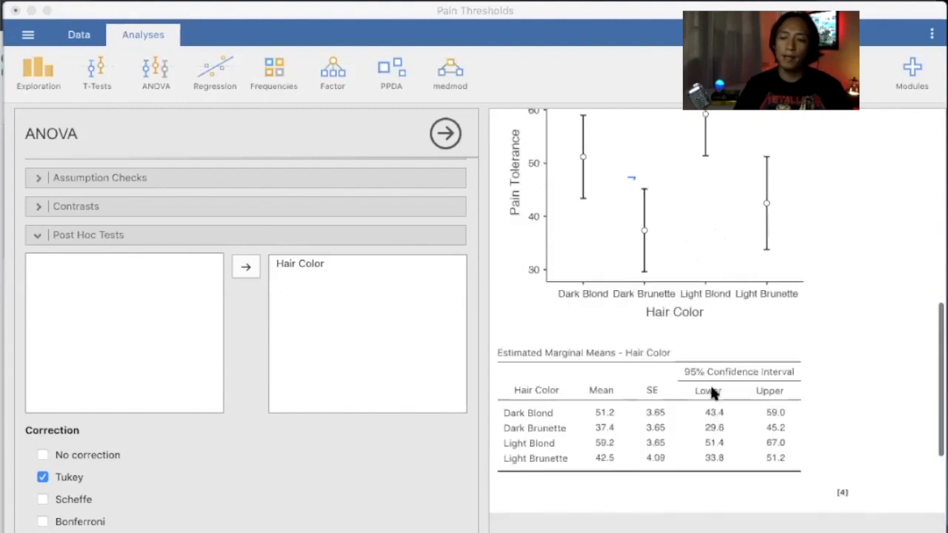
scroll(713, 274, "up", 10)
scroll(714, 274, "left", 1)
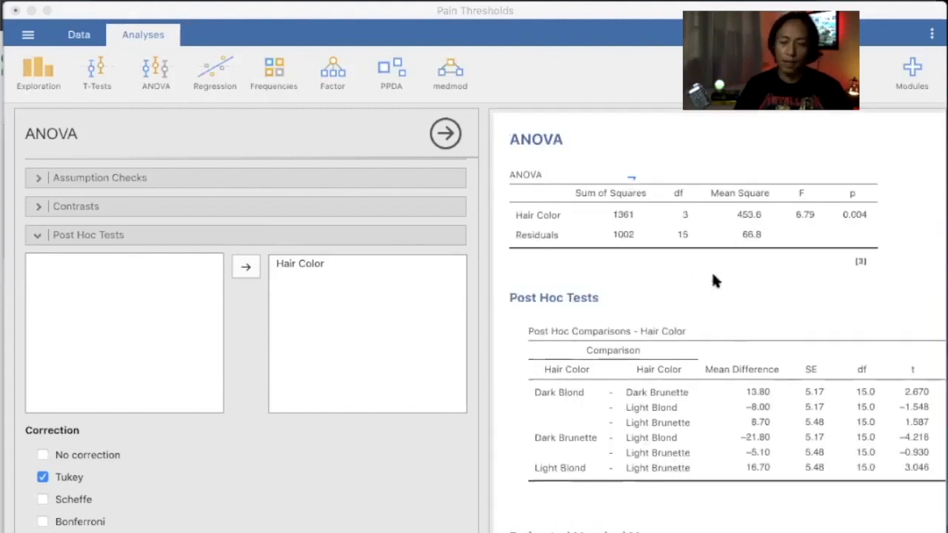
scroll(33, 246, "up", 5)
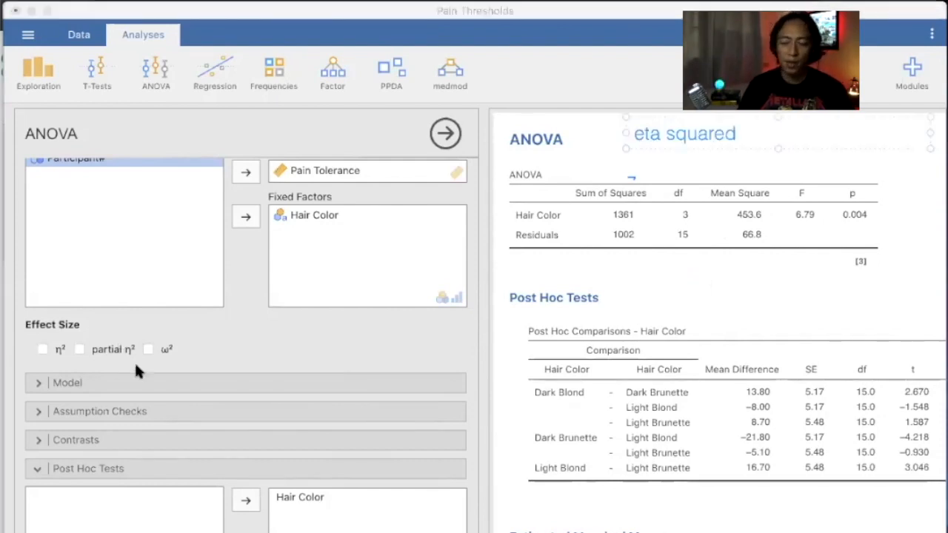
Tick η² so the ANOVA table shows 0.576 for Hair Color, and circle that value.
left_click(592, 117)
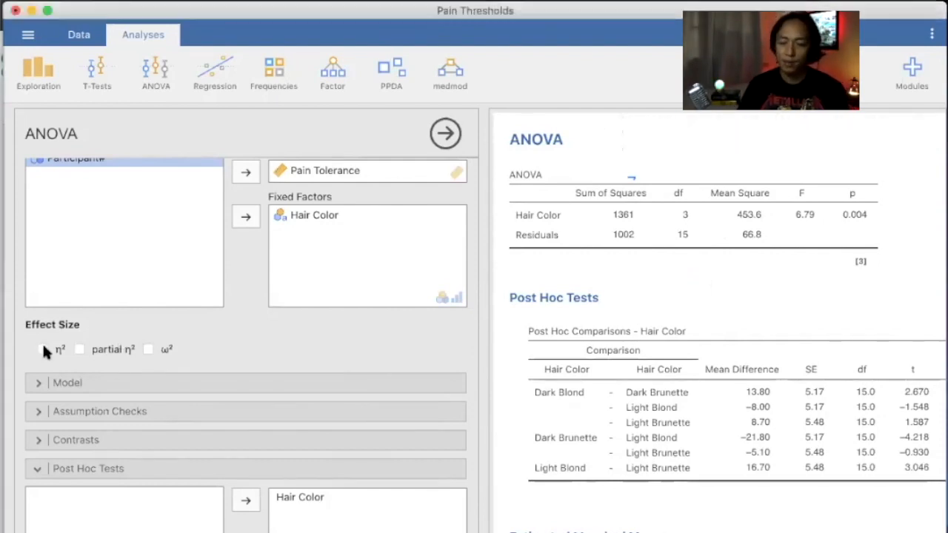
left_click(43, 350)
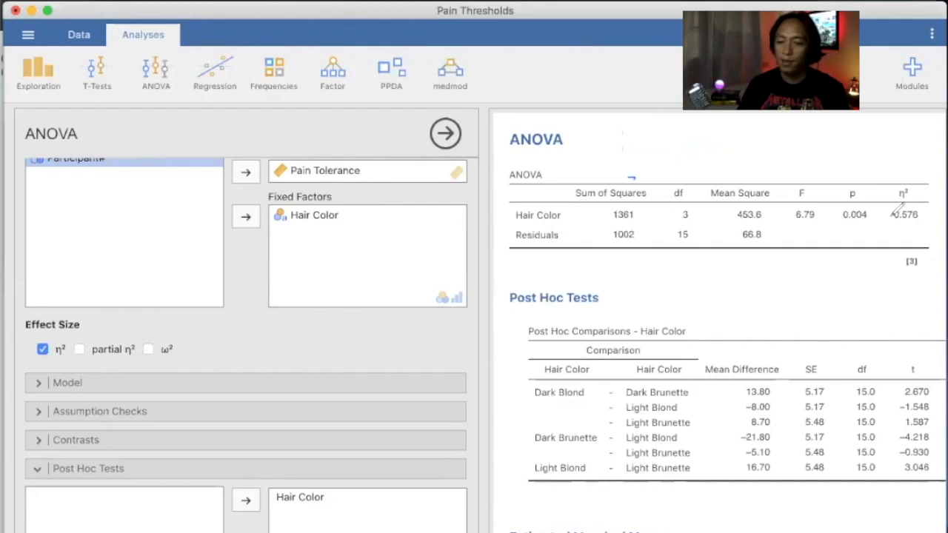
left_click_drag(910, 181, 922, 181)
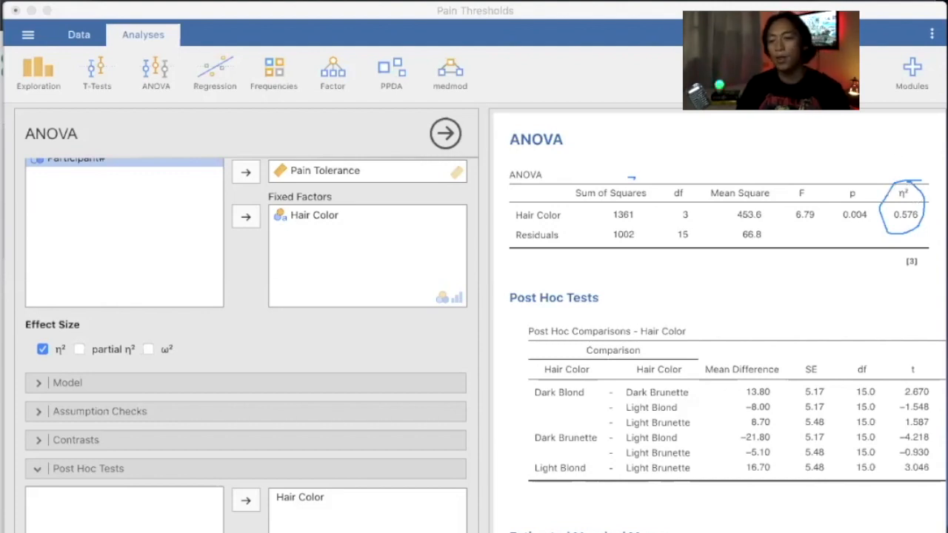
Add a 'variance explained' text note above the ANOVA table.
left_click(730, 154)
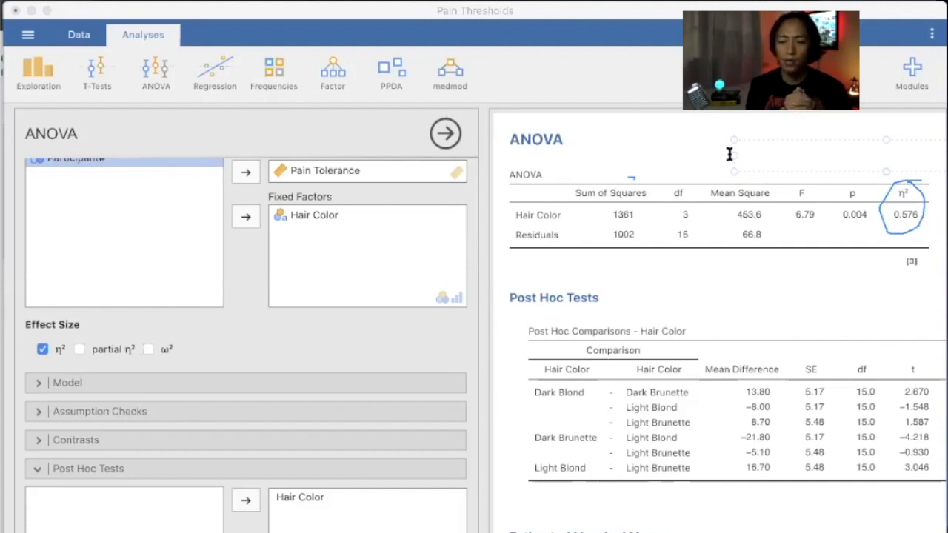
type("variance")
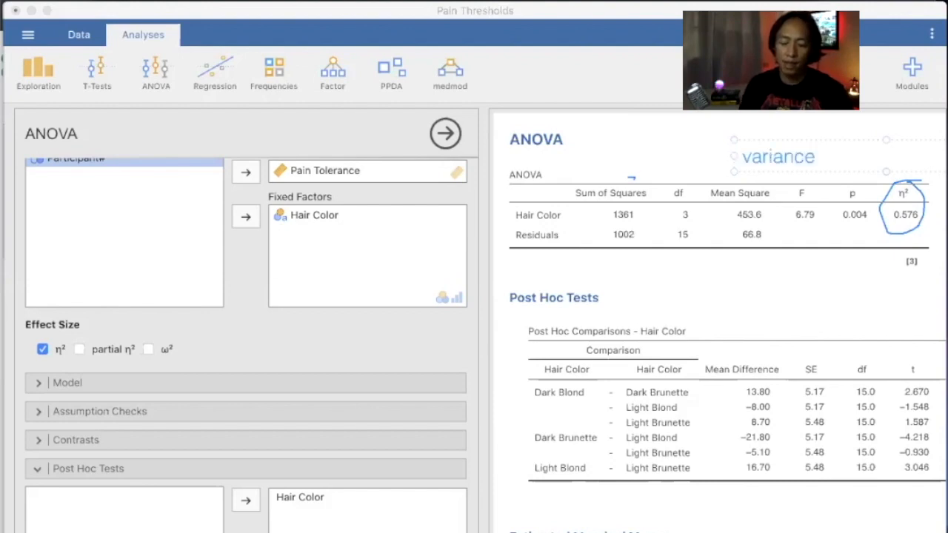
type(" explained")
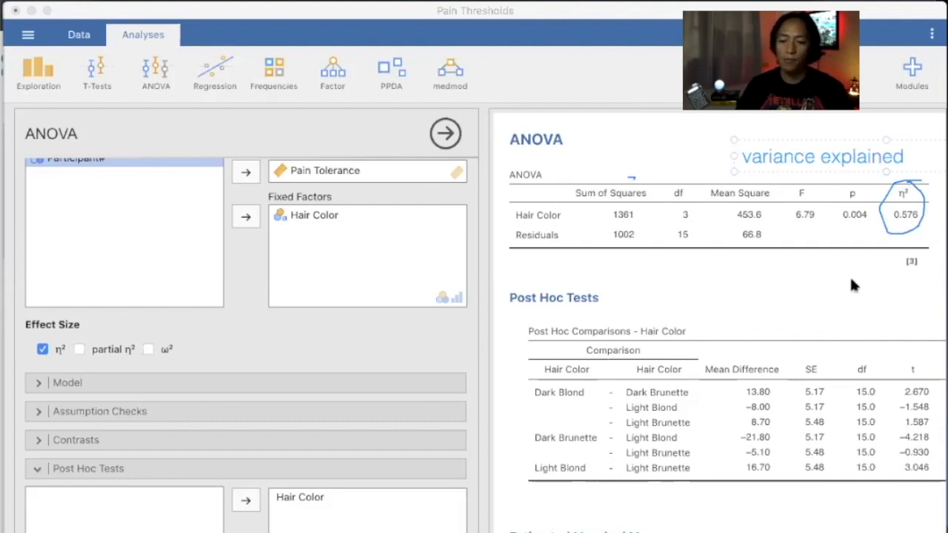
left_click(852, 285)
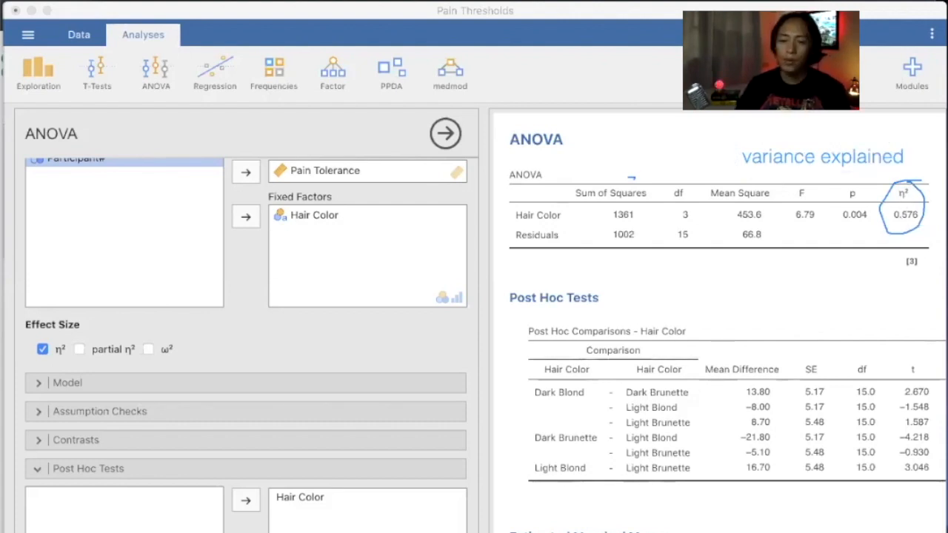
left_click(770, 285)
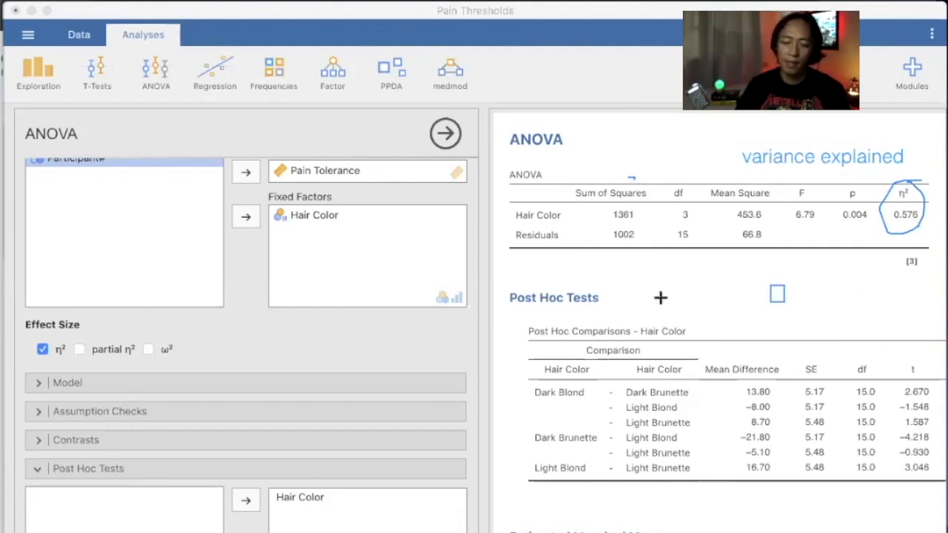
Sketch a box and linking arrow beside Post Hoc Tests and add a '100% variance' note.
left_click_drag(623, 283, 683, 312)
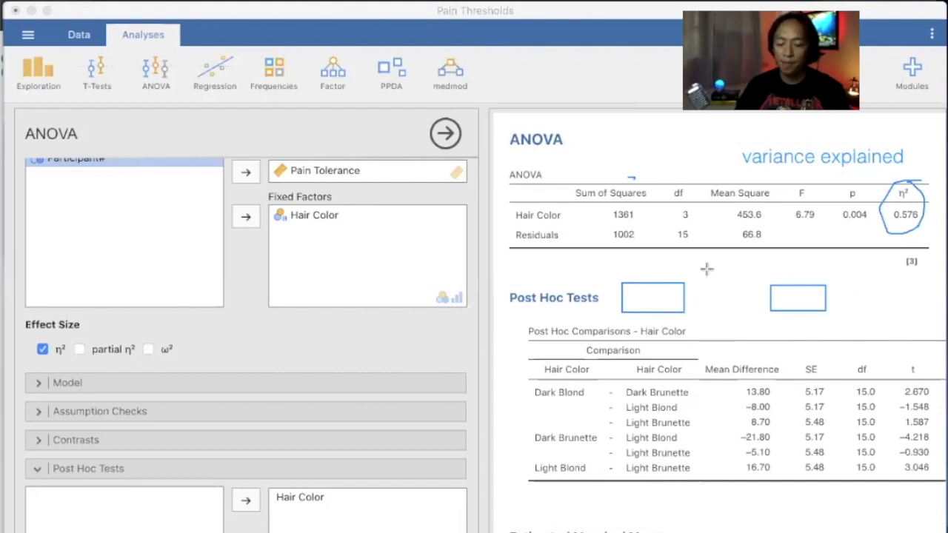
left_click_drag(695, 297, 741, 298)
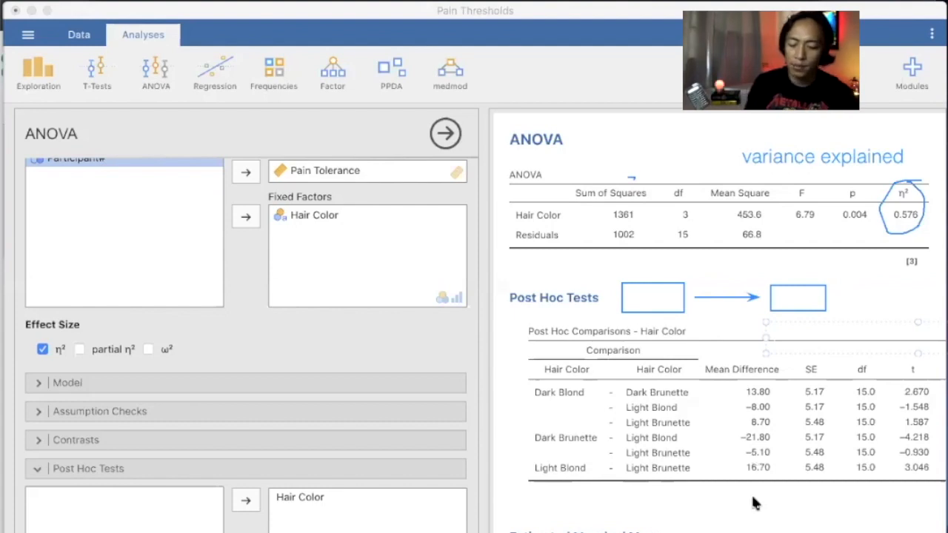
type("100% via")
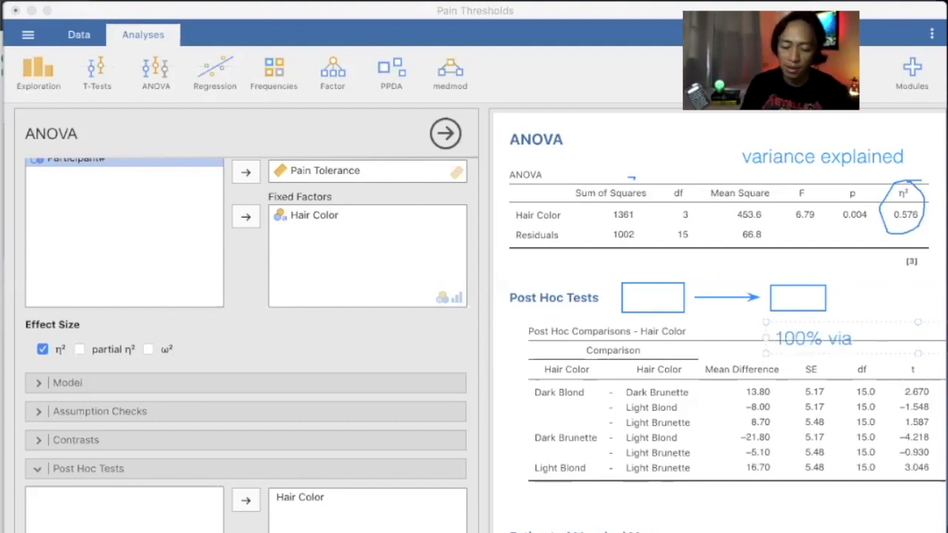
type("riance")
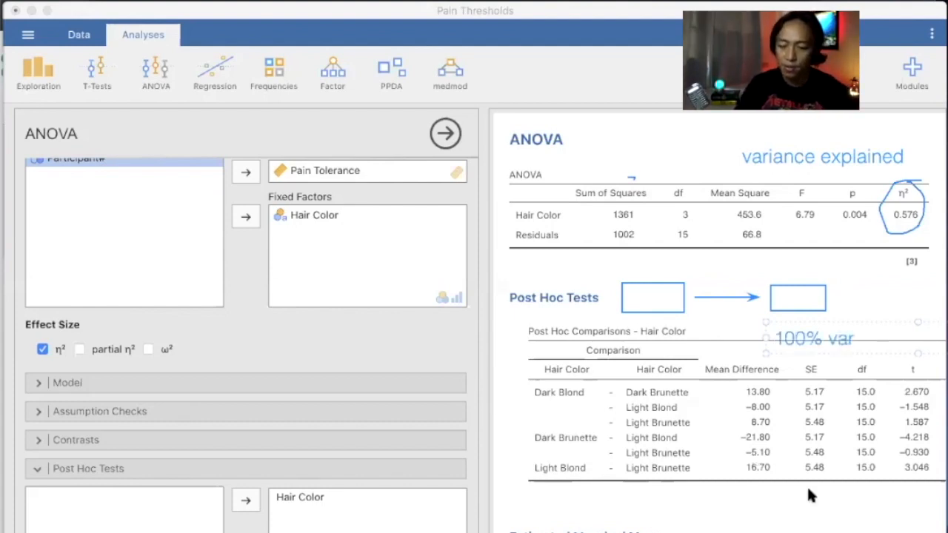
left_click(850, 403)
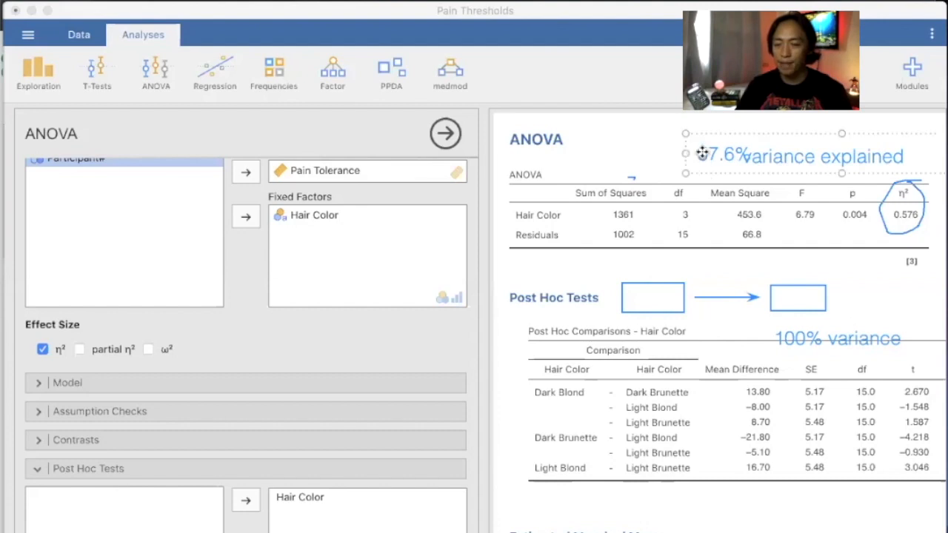
Place the 57.6% prefix before 'variance explained' and circle the '100% variance' note.
mouse_move(704, 153)
left_mouse_down()
mouse_move(682, 159)
mouse_move(692, 148)
left_mouse_up()
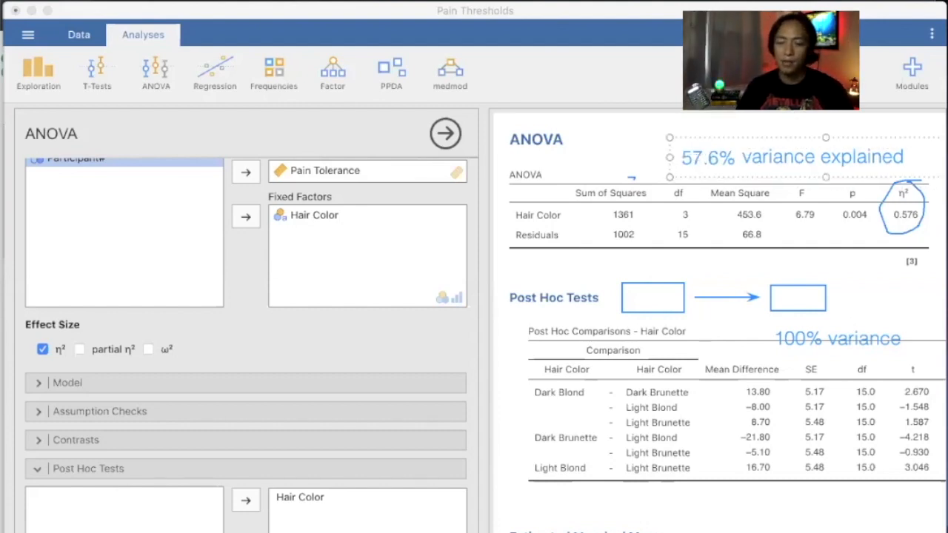
left_click(796, 110)
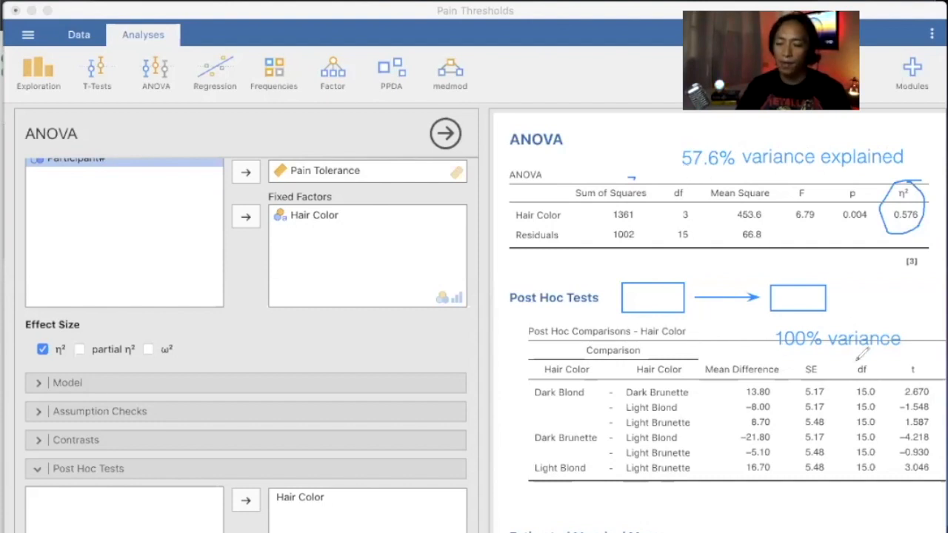
left_click_drag(780, 320, 800, 359)
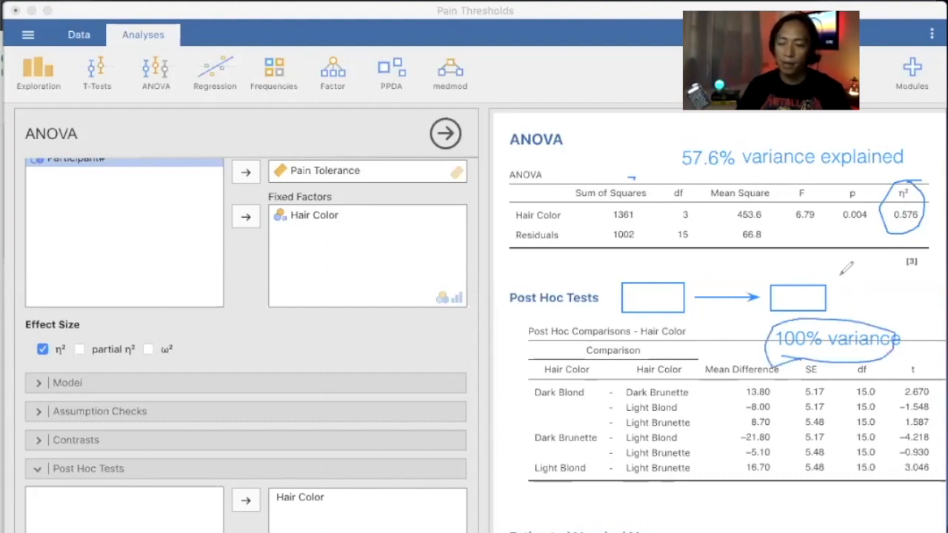
Hatch both boxes with diagonal slashes and underline '57.6% variance explained'.
left_click_drag(811, 298, 841, 278)
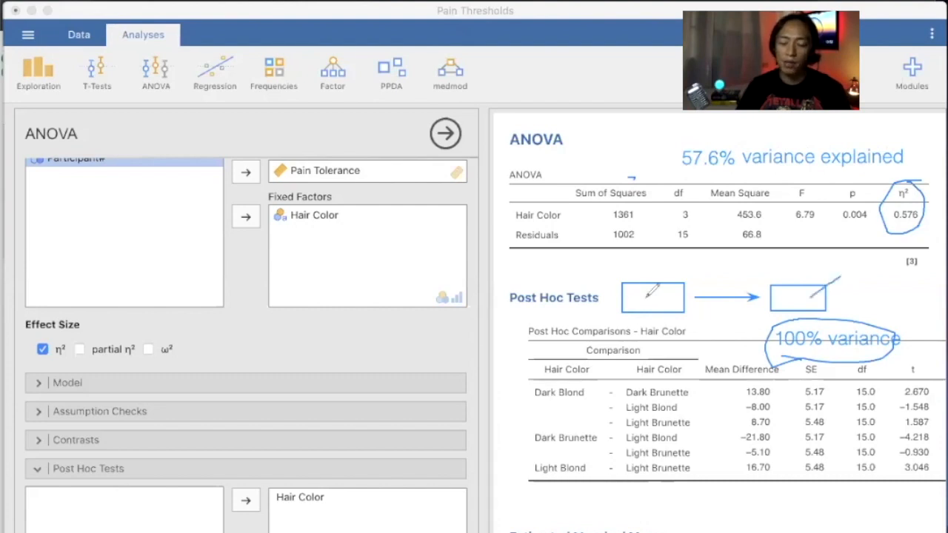
left_click_drag(640, 298, 671, 268)
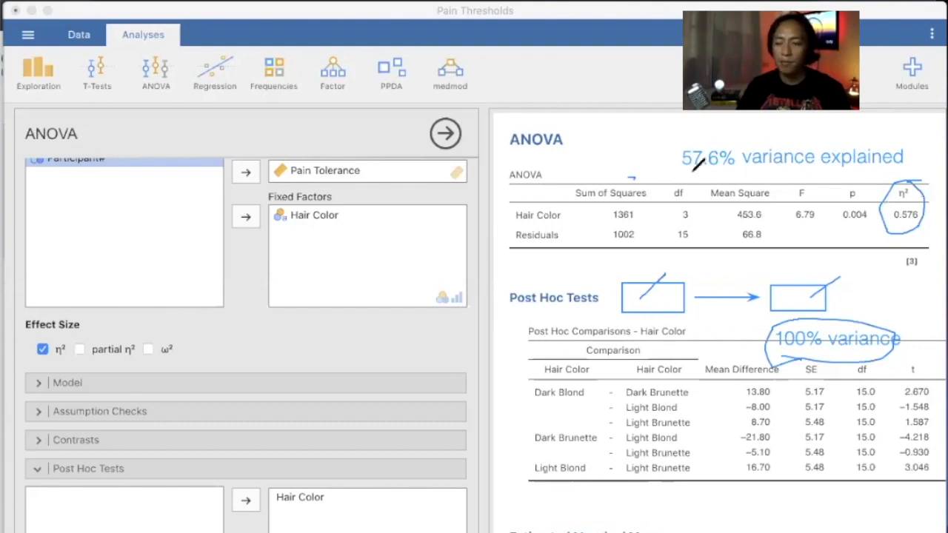
left_click_drag(672, 173, 828, 169)
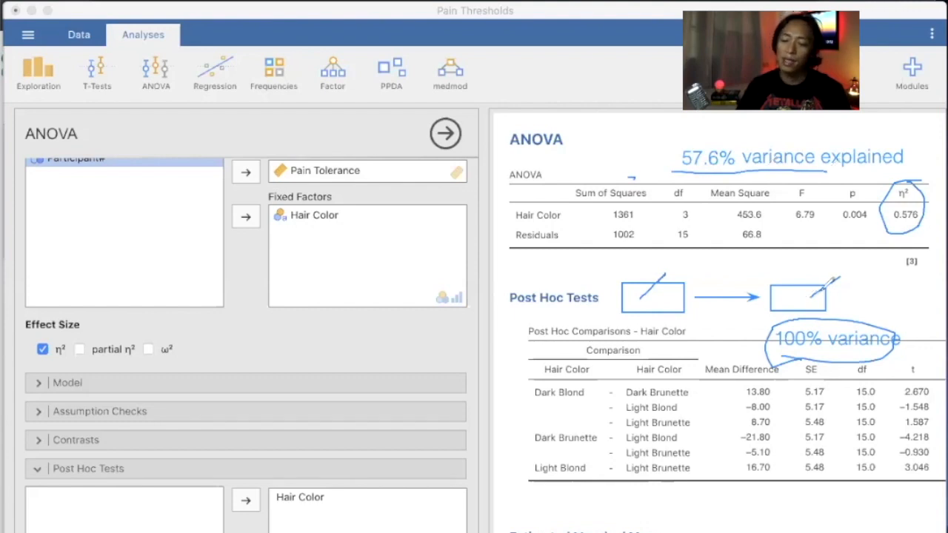
left_click_drag(824, 300, 845, 287)
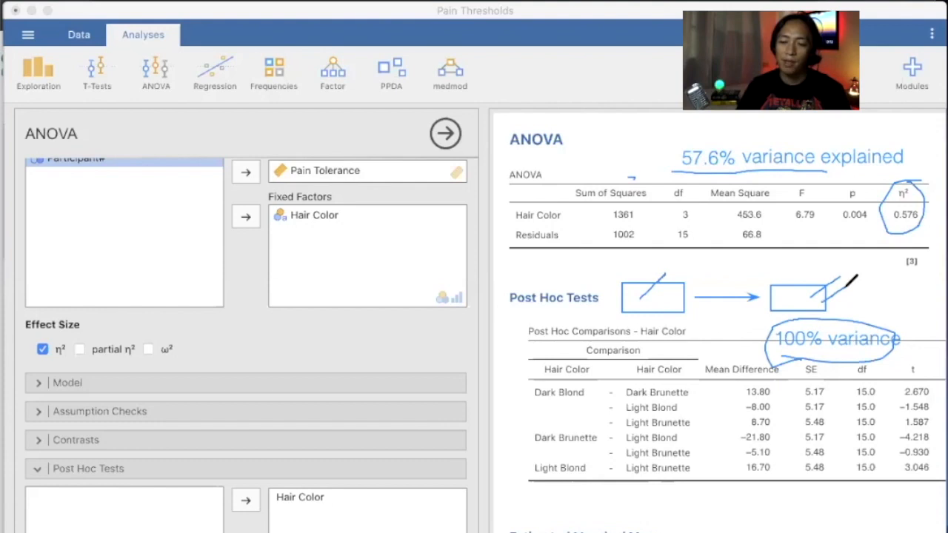
left_click_drag(827, 302, 845, 287)
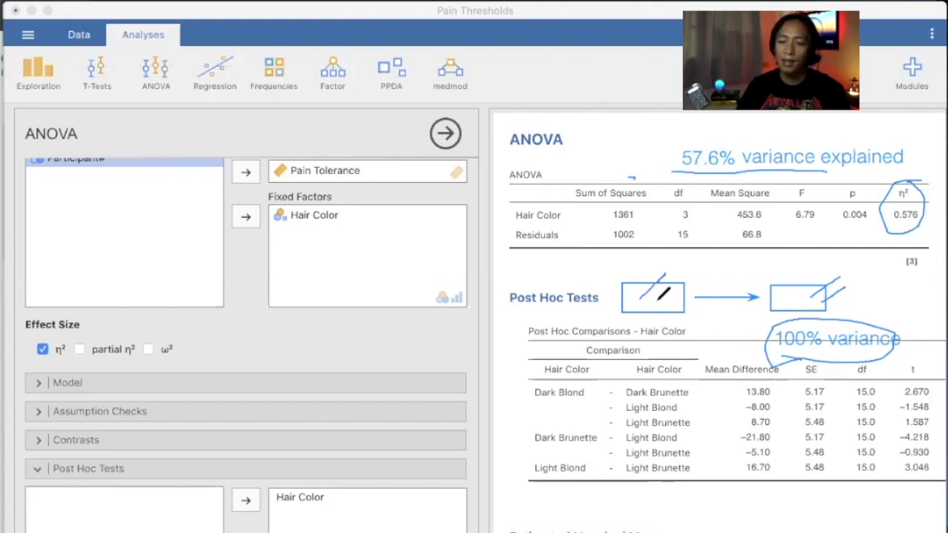
left_click_drag(656, 300, 685, 274)
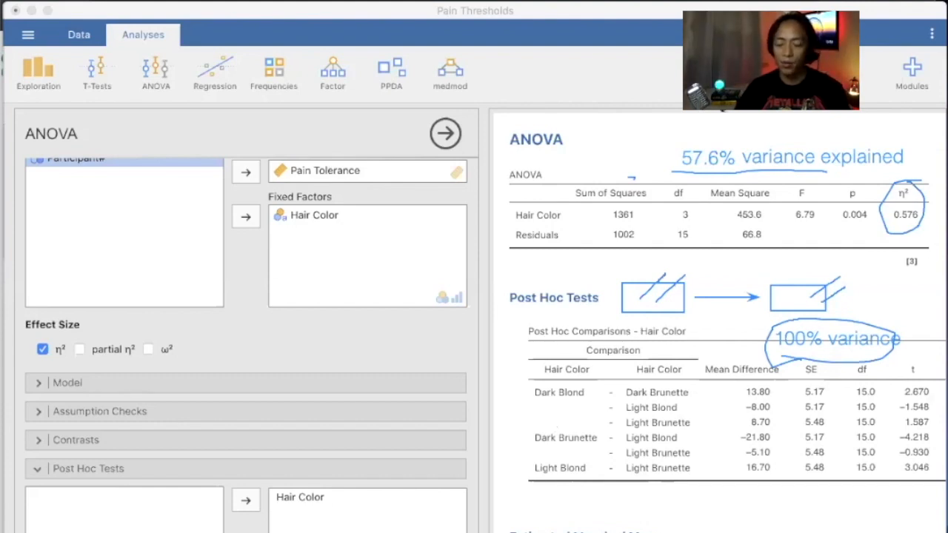
Erase the 57.6% note, the 0.576 circle, both hatched boxes, the arrow and the 100% note.
left_click(872, 160)
left_click(882, 229)
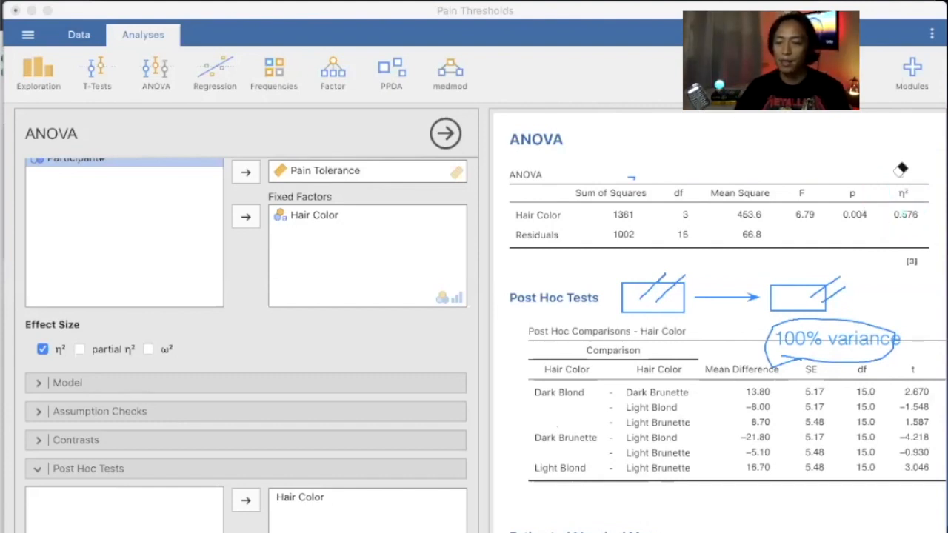
left_click_drag(784, 282, 843, 300)
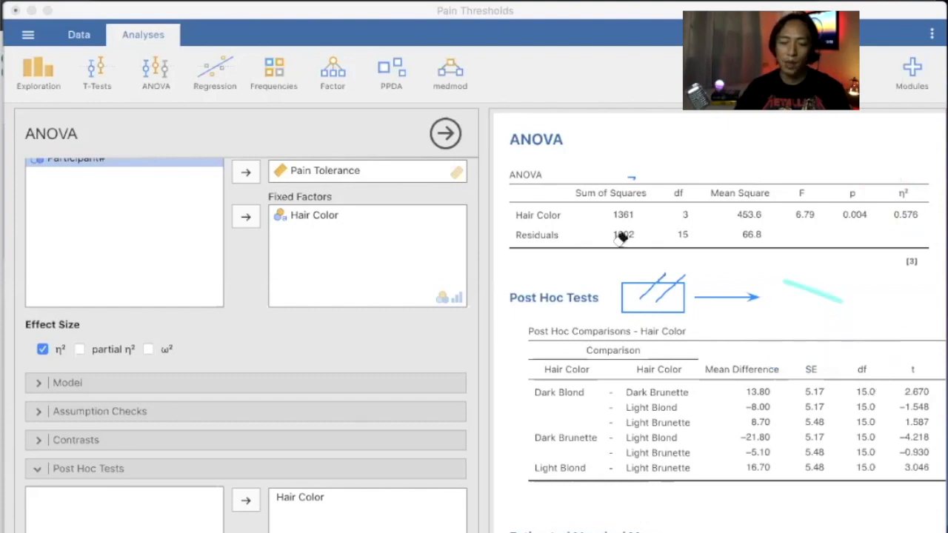
left_click_drag(714, 280, 708, 292)
left_click_drag(642, 288, 663, 298)
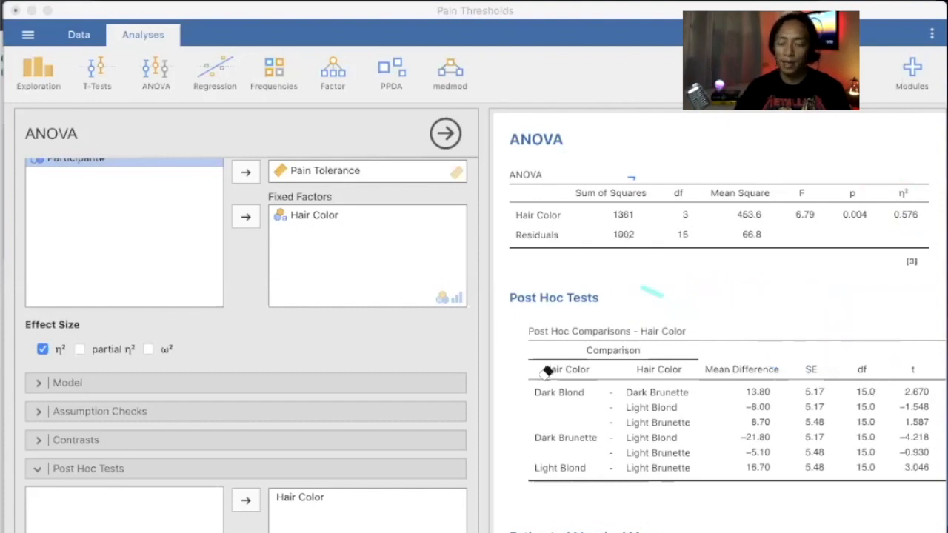